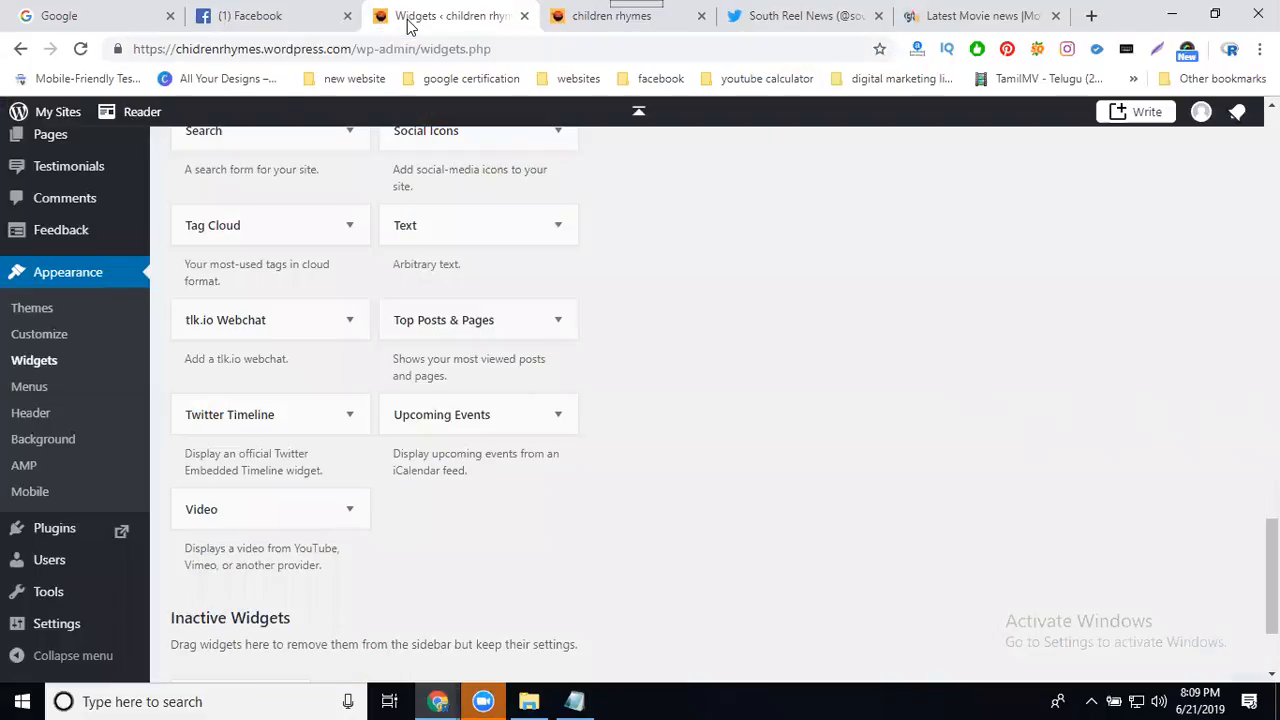
# Step: Review the available widgets and the sidebar and footer widget areas of the site
pyautogui.scroll(3, 30, 208)
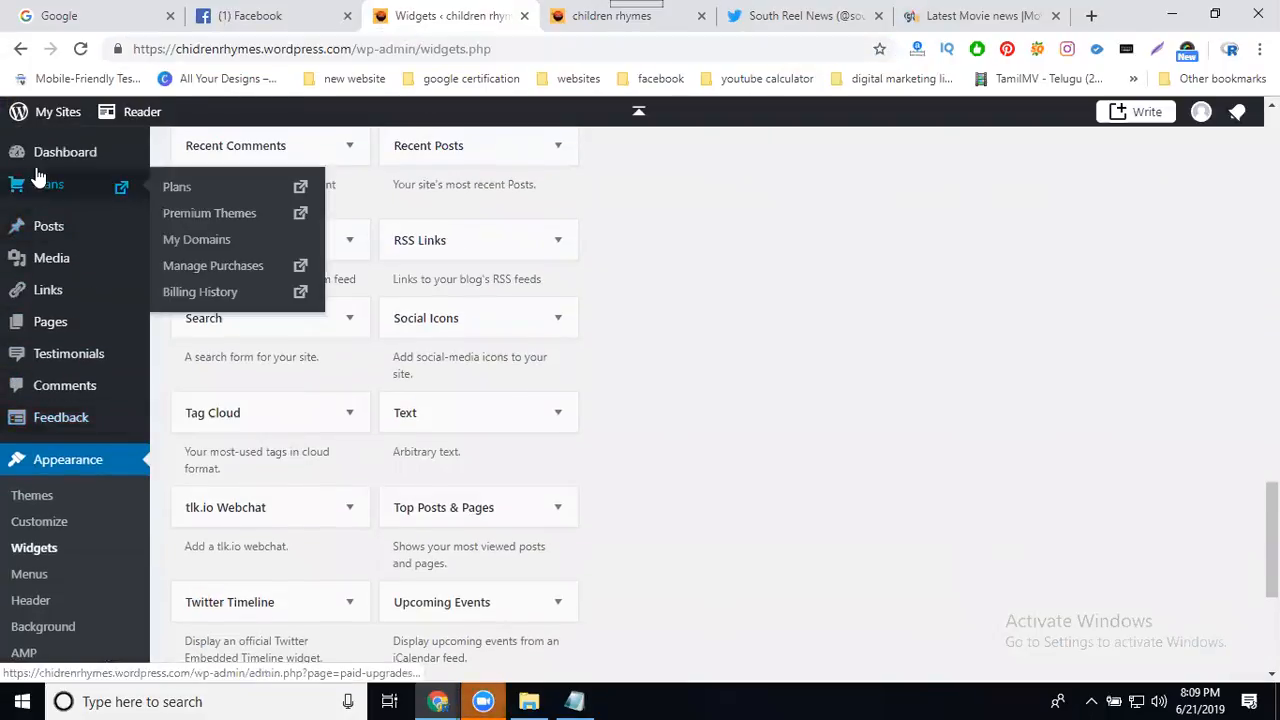
pyautogui.moveTo(25, 283)
pyautogui.scroll(-2, 25, 283)
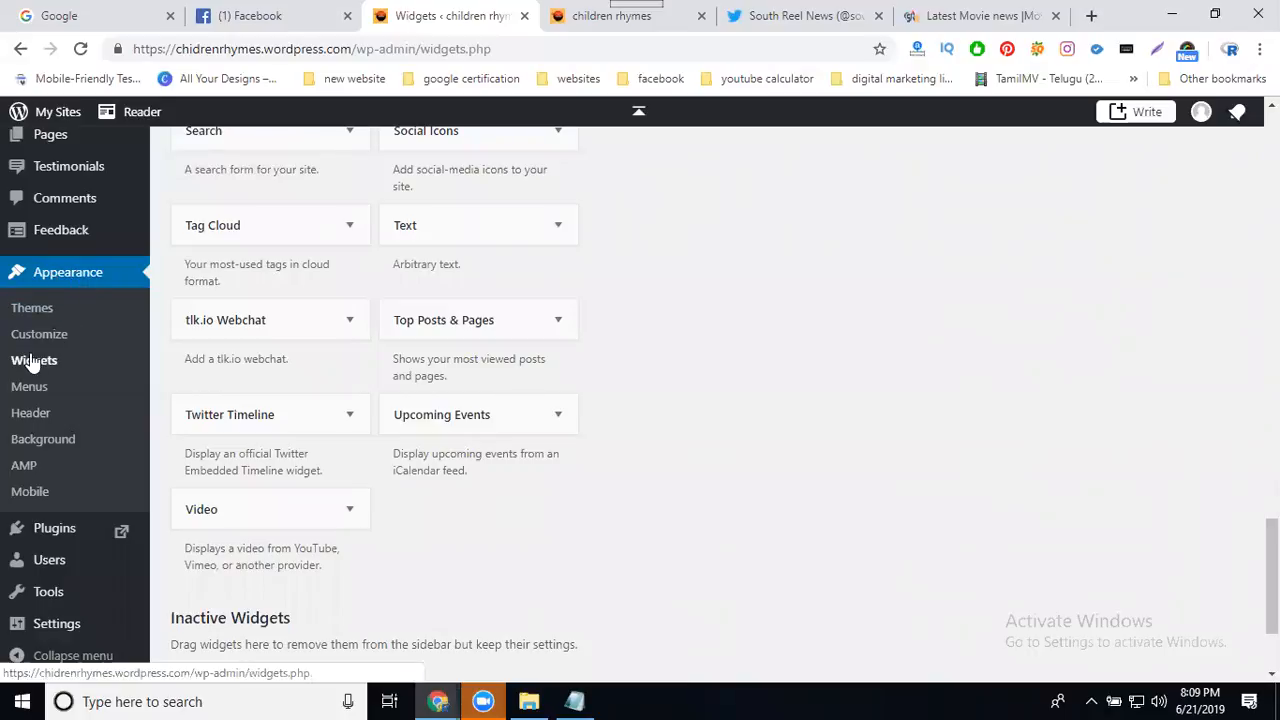
pyautogui.scroll(10, 533, 392)
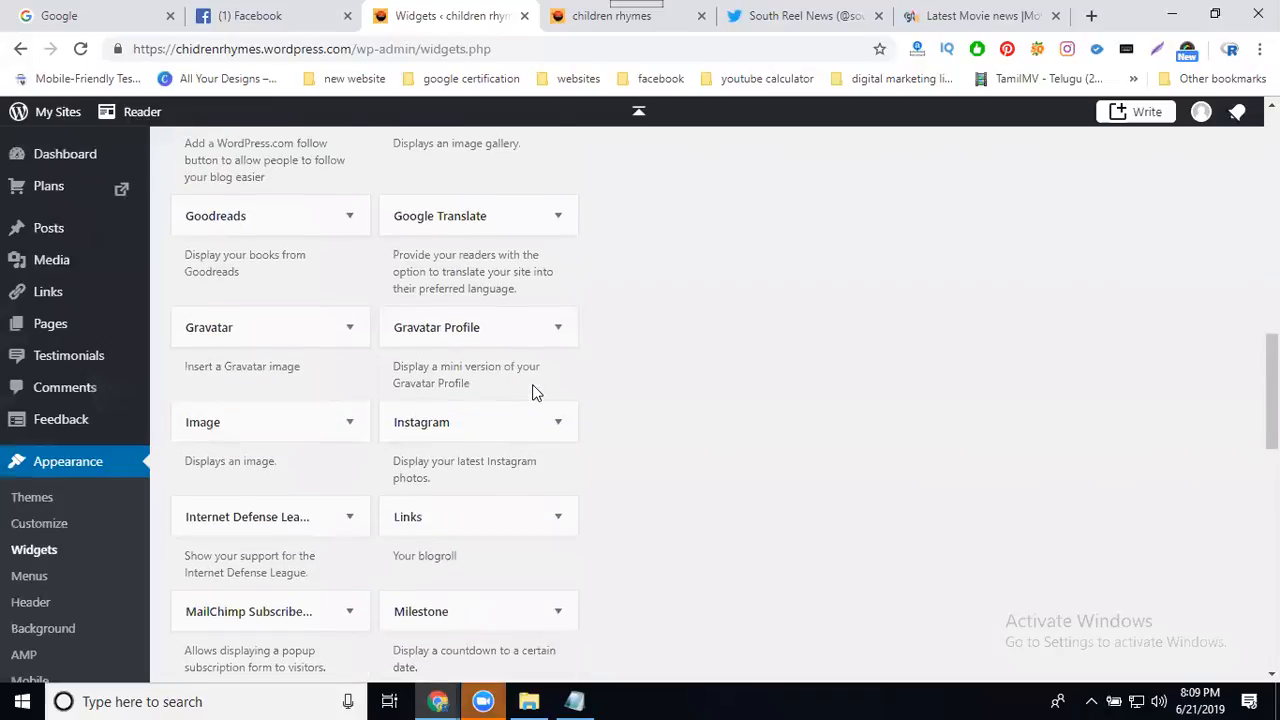
pyautogui.scroll(10, 533, 392)
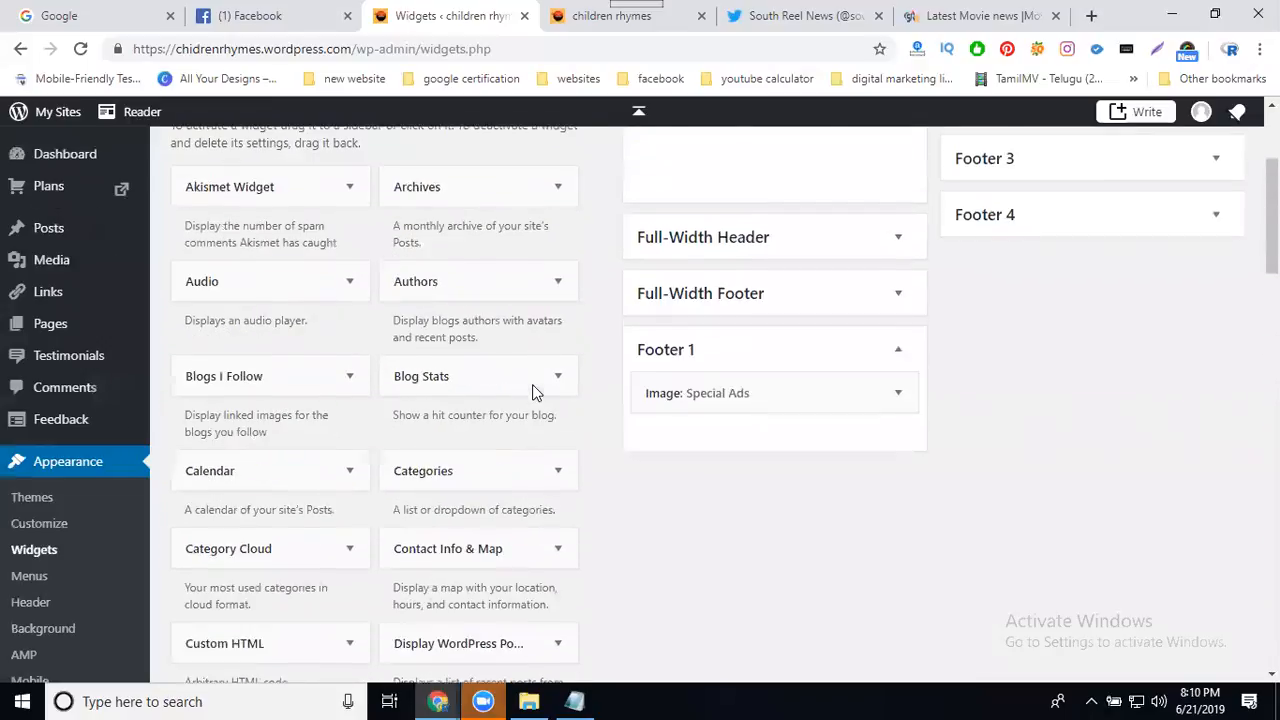
pyautogui.scroll(1, 533, 392)
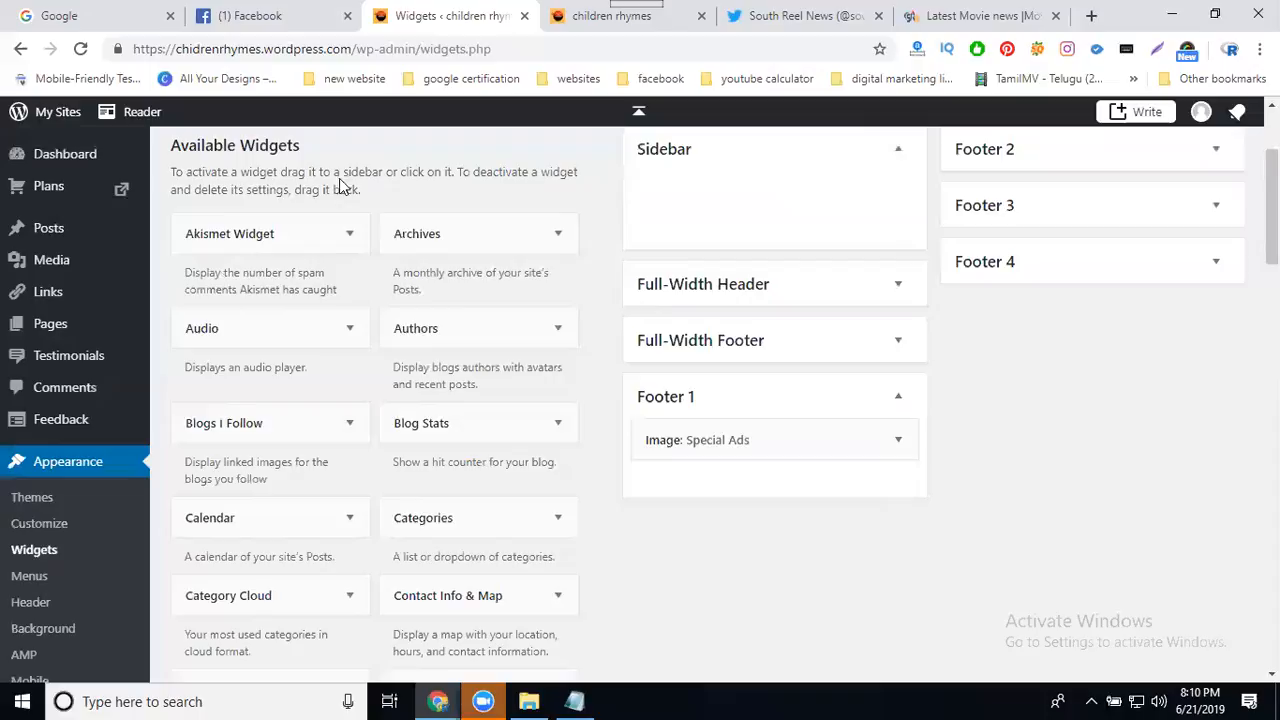
# Step: Add a Twitter Timeline widget to the Full-Width Footer area
pyautogui.scroll(-10, 305, 250)
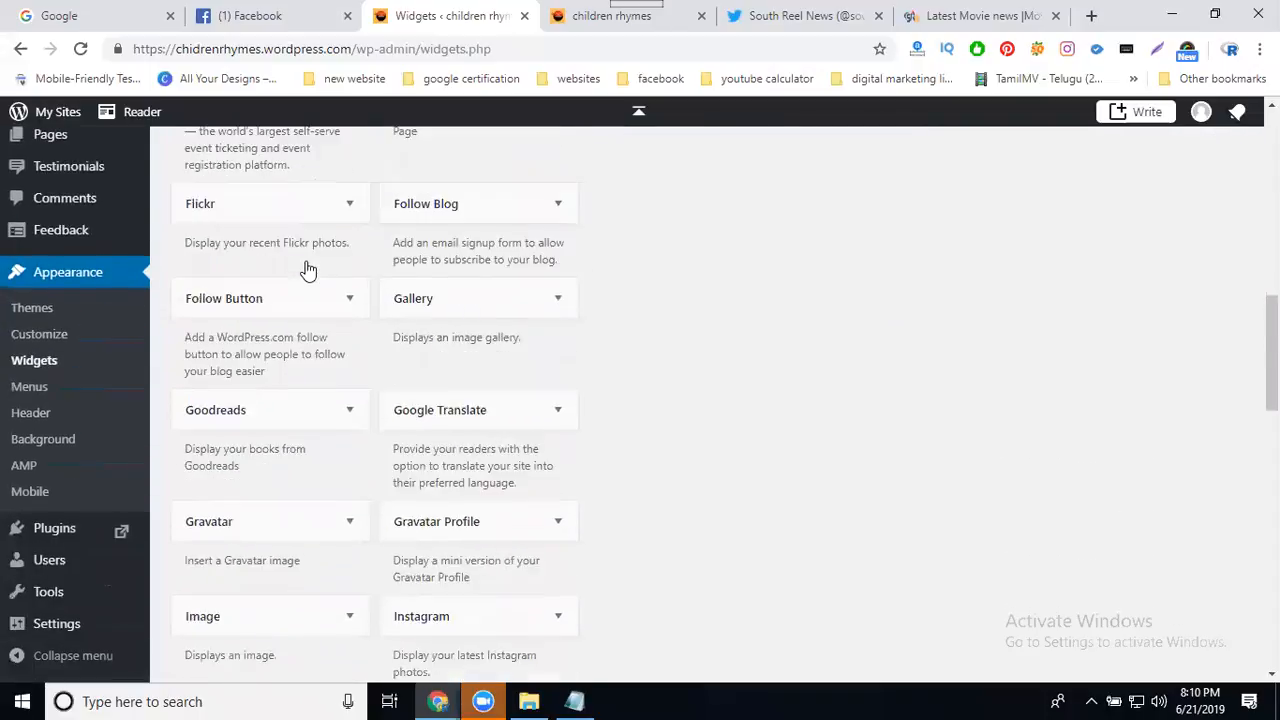
pyautogui.scroll(-2, 307, 268)
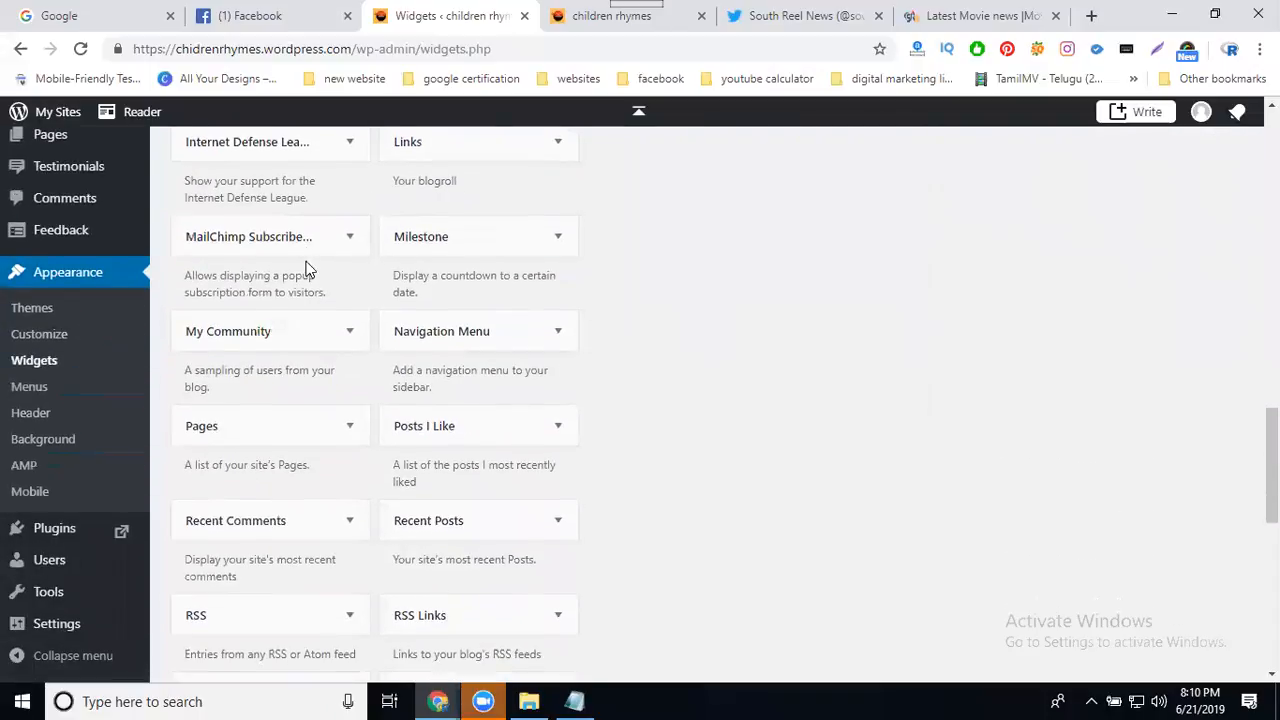
pyautogui.scroll(-8, 307, 268)
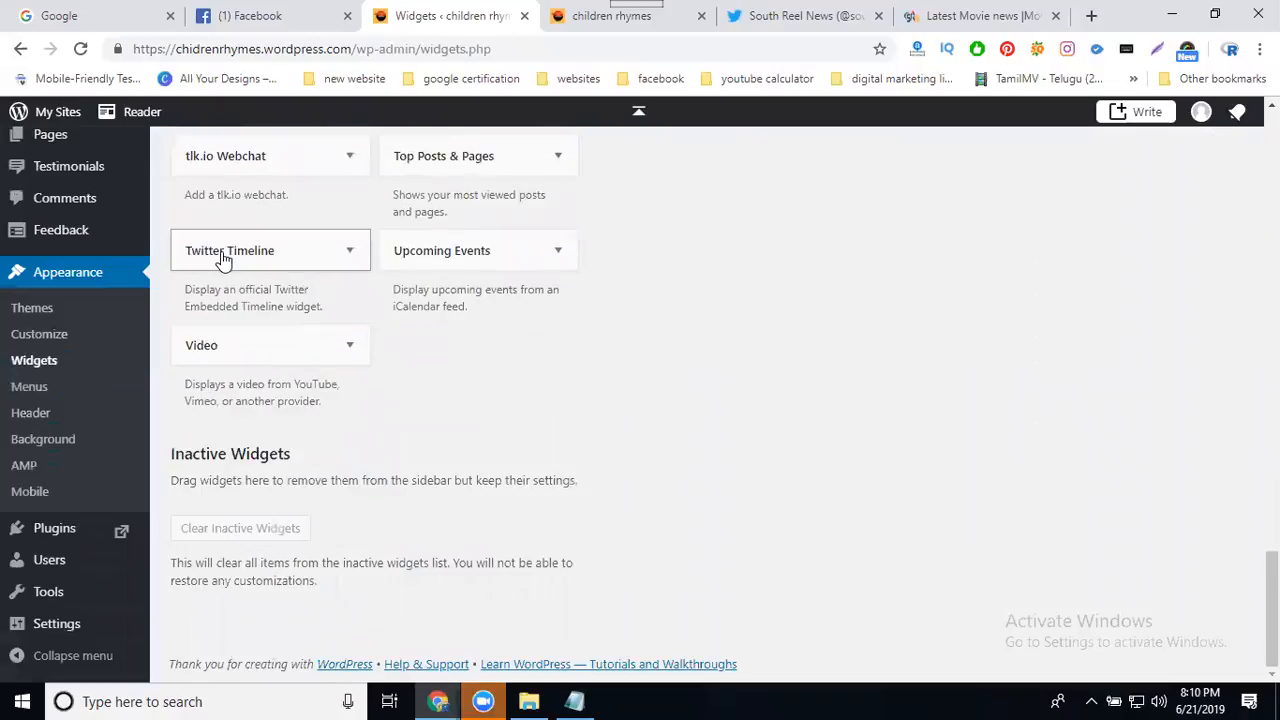
pyautogui.click(224, 259)
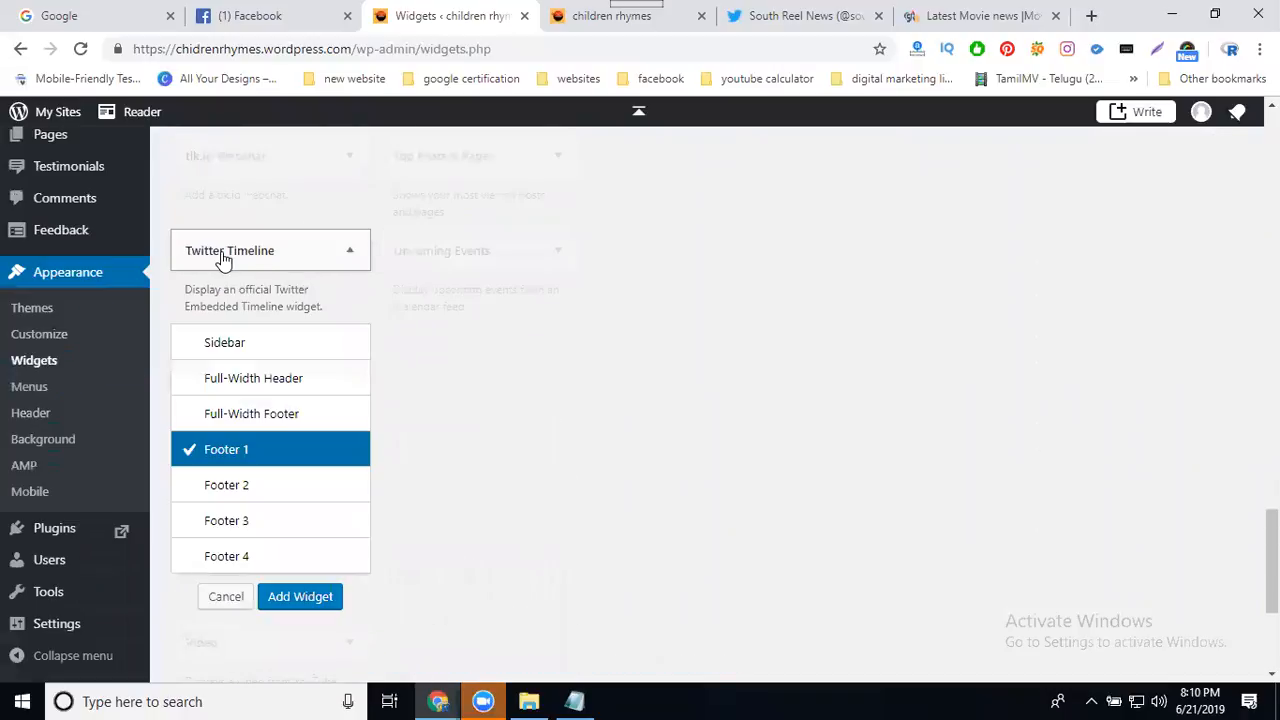
pyautogui.click(230, 416)
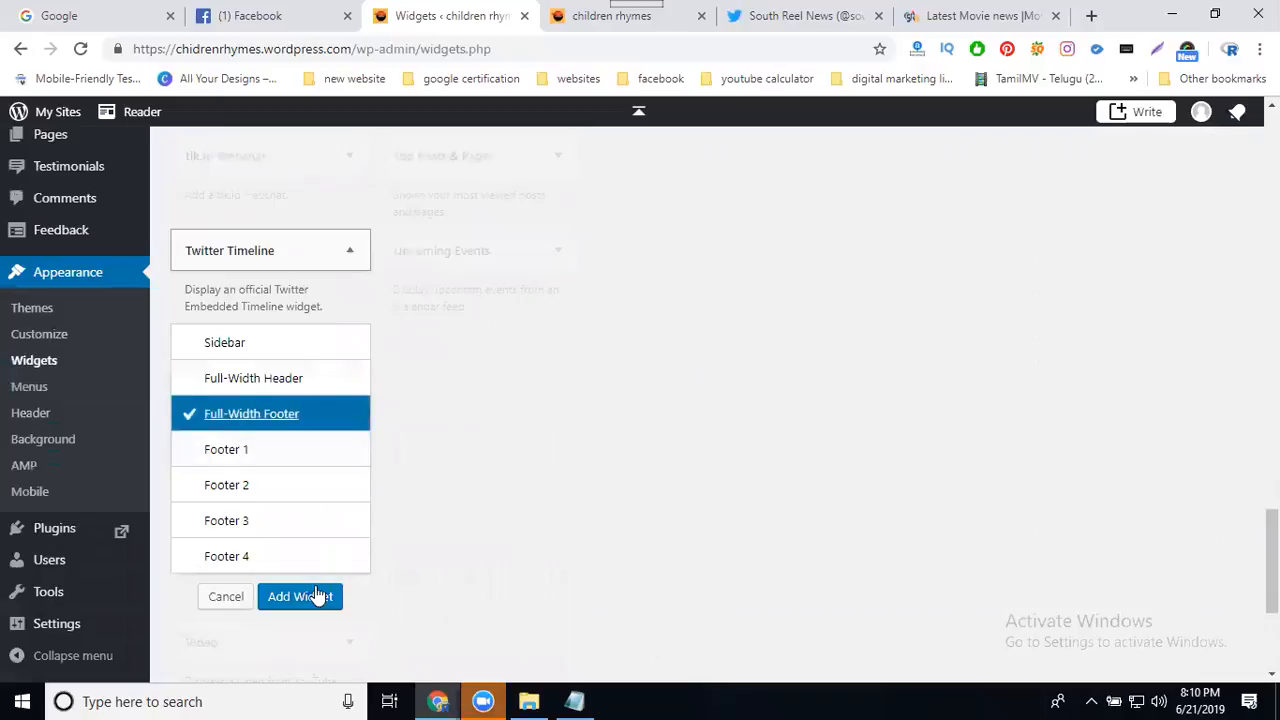
pyautogui.scroll(3, 312, 600)
pyautogui.press('Return')
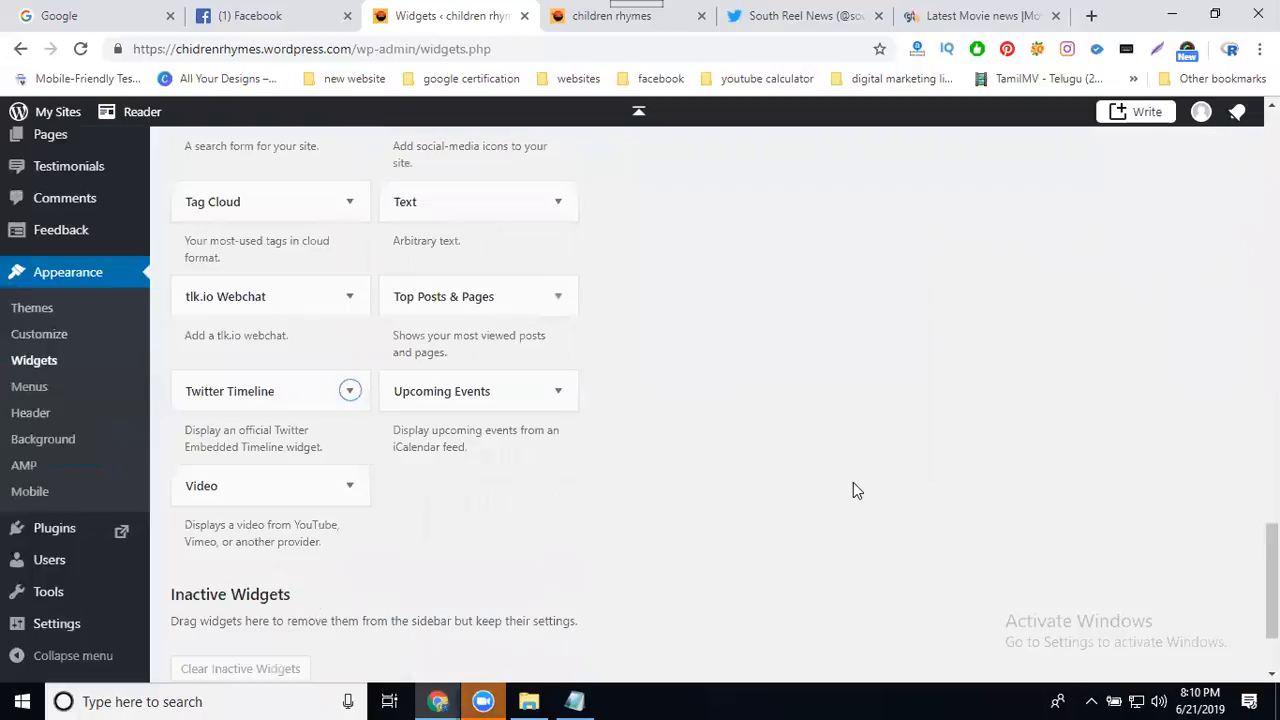
# Step: Set the new Twitter Timeline widget's maximum width to 500 px and its number of tweets shown to 2
pyautogui.scroll(7, 853, 482)
pyautogui.scroll(8, 853, 482)
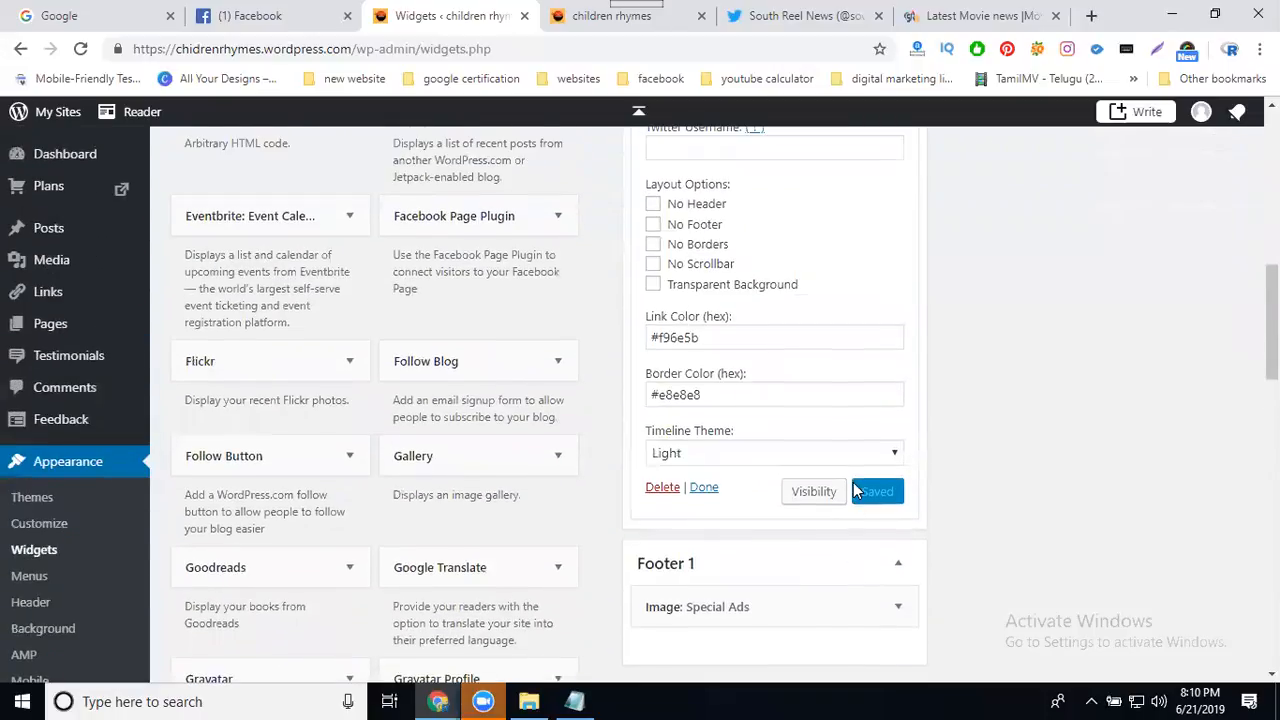
pyautogui.scroll(2, 777, 280)
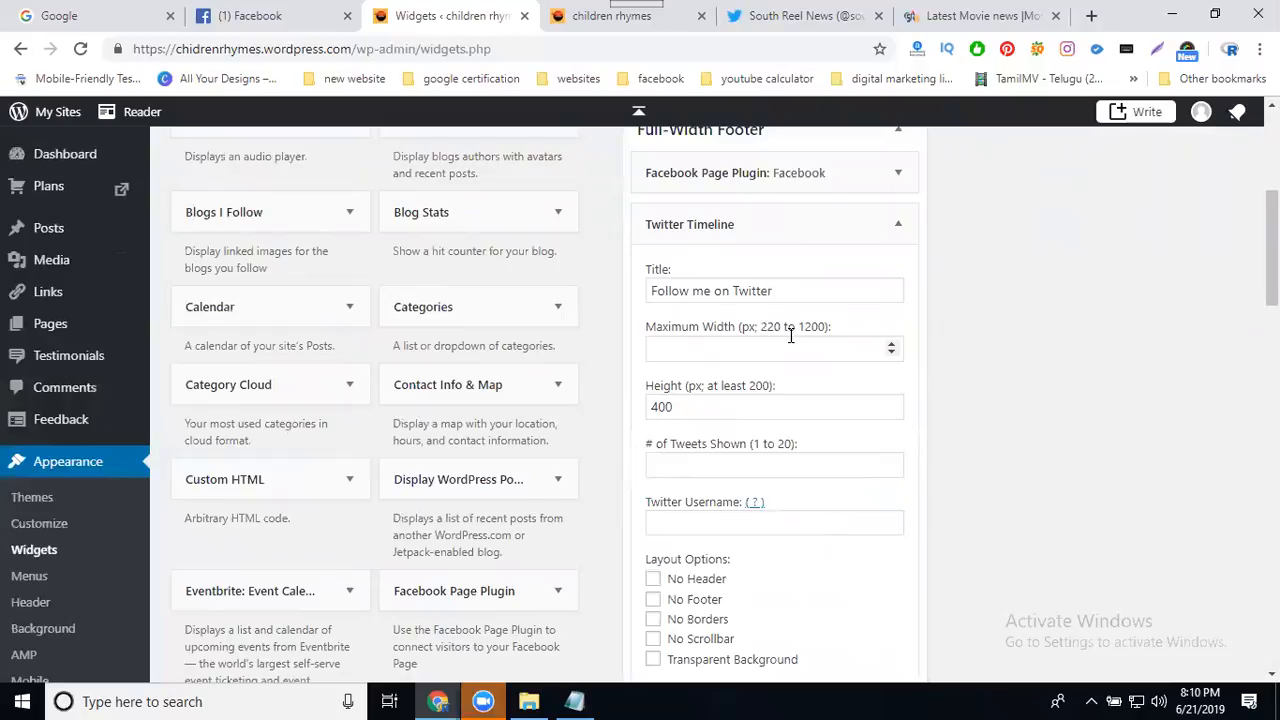
pyautogui.click(747, 350)
pyautogui.write('500')
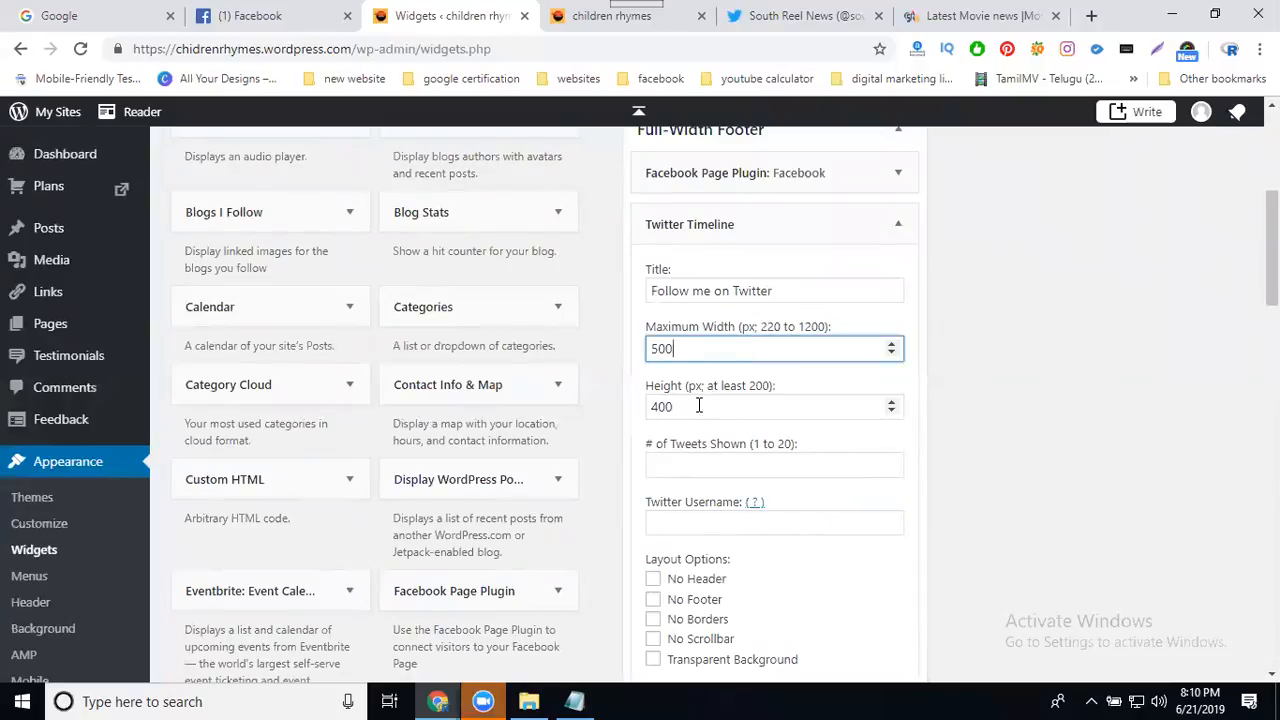
pyautogui.click(708, 468)
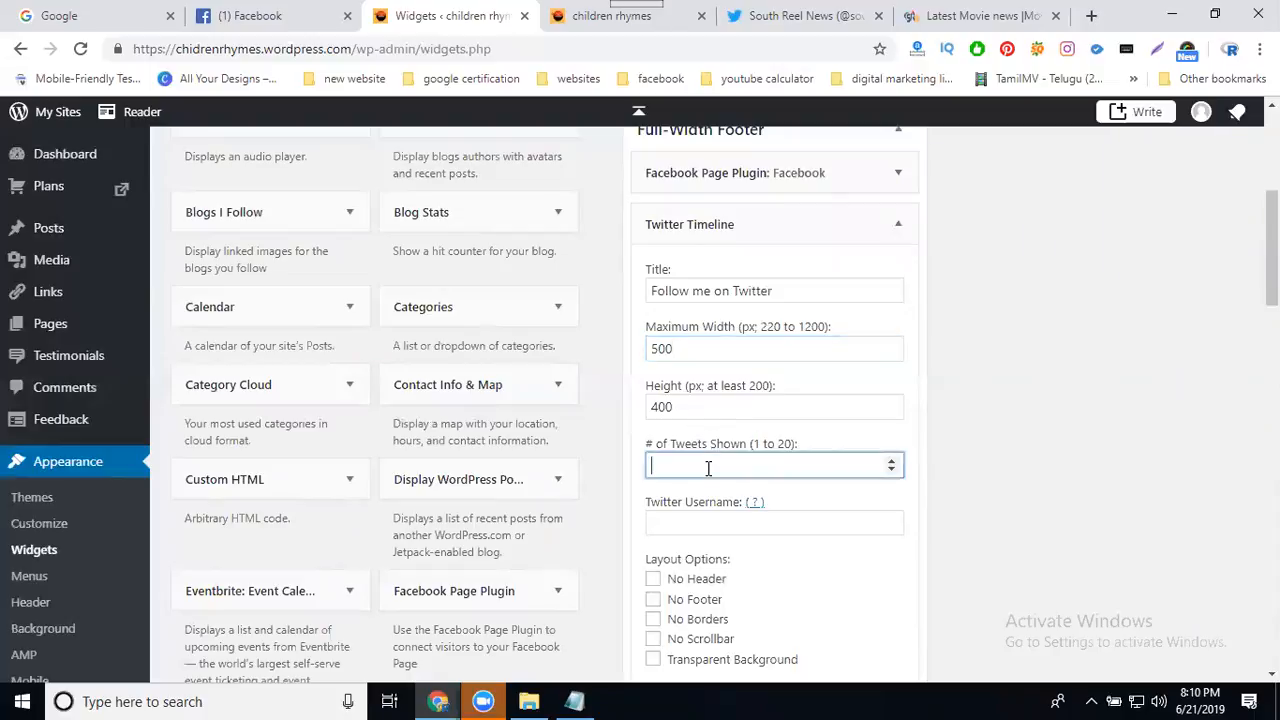
pyautogui.write('2')
# Step: Copy the handle southreelnews1 from the South Reel News Twitter page address and enter it as the widget's Twitter username
pyautogui.click(762, 16)
pyautogui.click(260, 50)
pyautogui.doubleClick(285, 50)
pyautogui.hotkey('ctrl', 'c')
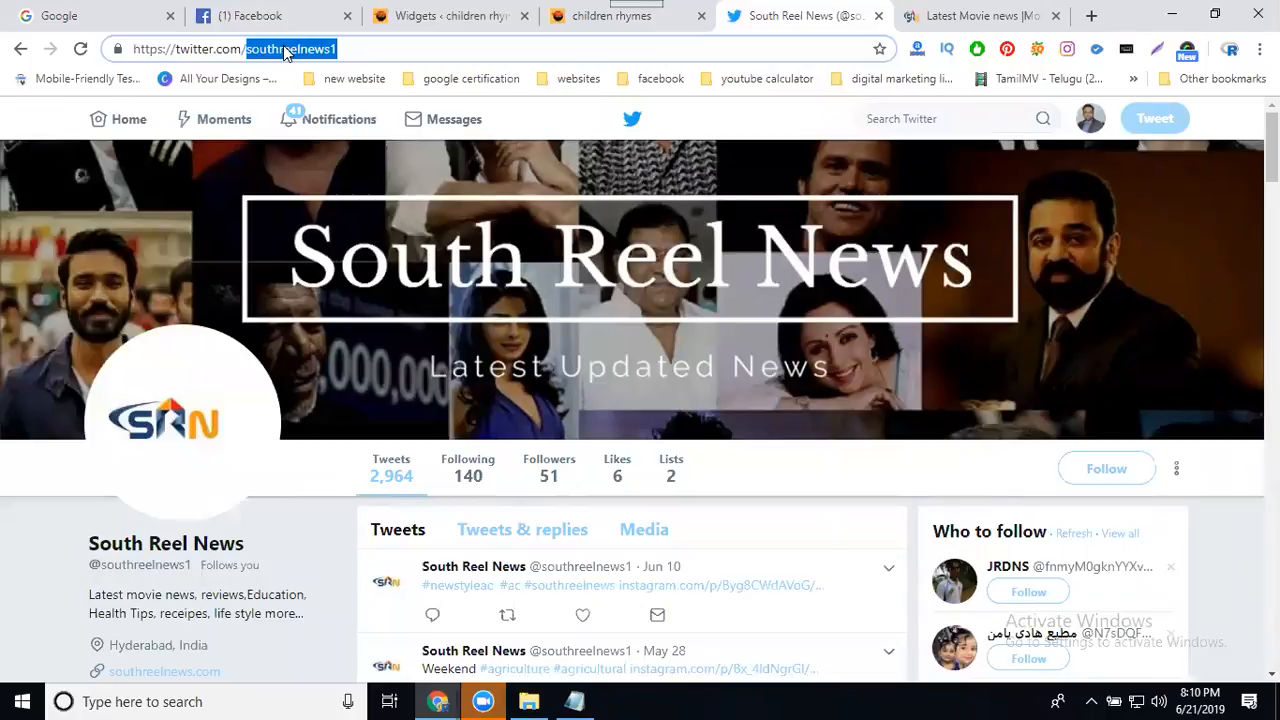
pyautogui.click(425, 15)
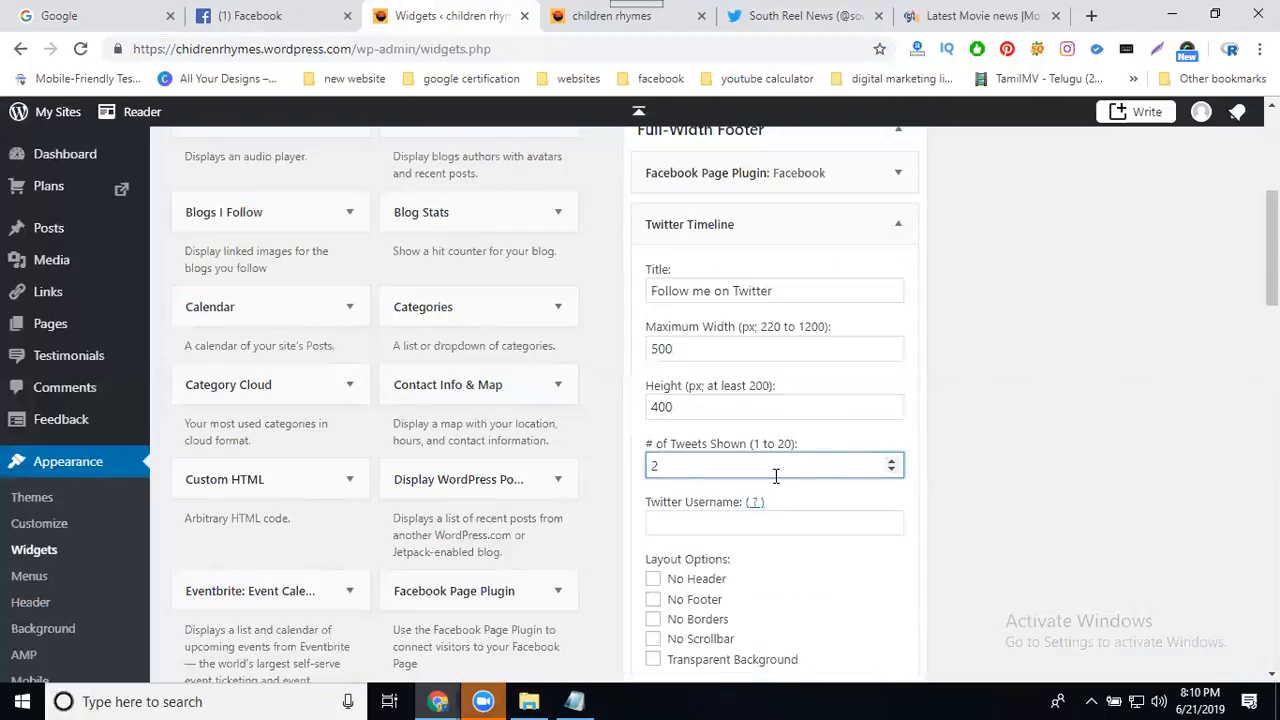
pyautogui.click(746, 518)
pyautogui.hotkey('ctrl', 'v')
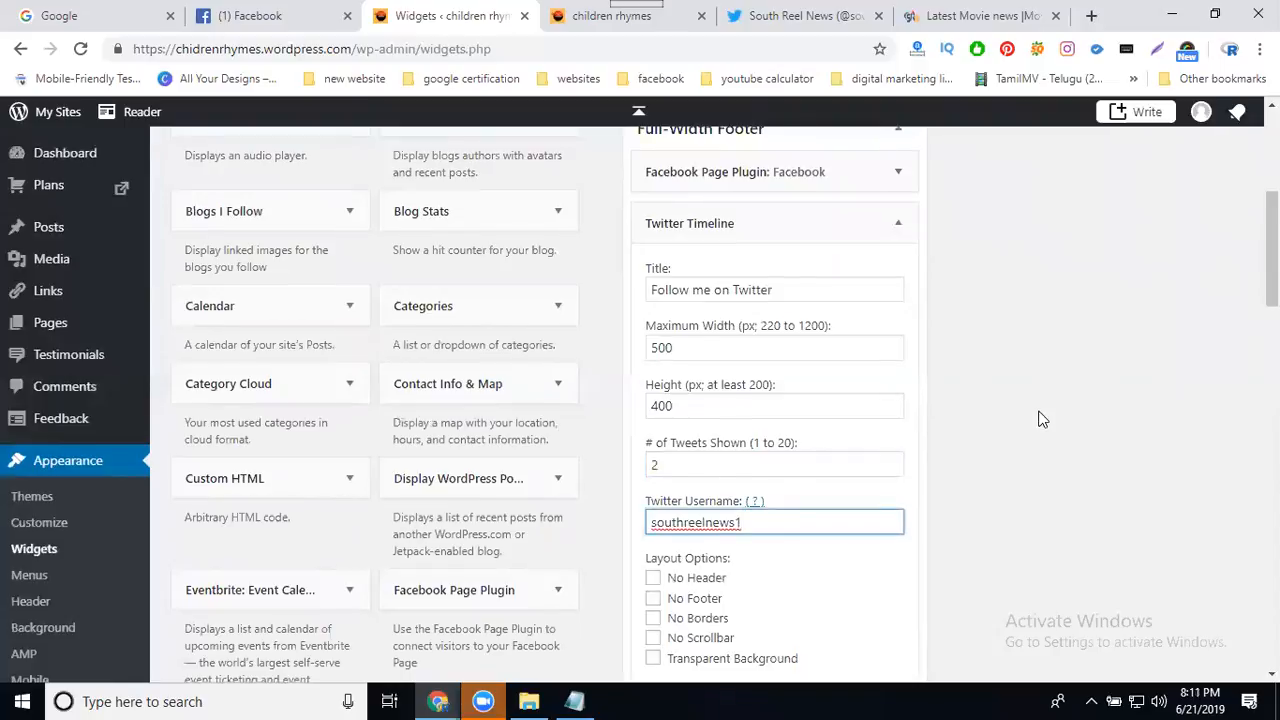
# Step: Enable the Transparent Background layout option, then save and close the Twitter Timeline widget
pyautogui.scroll(-1, 1040, 420)
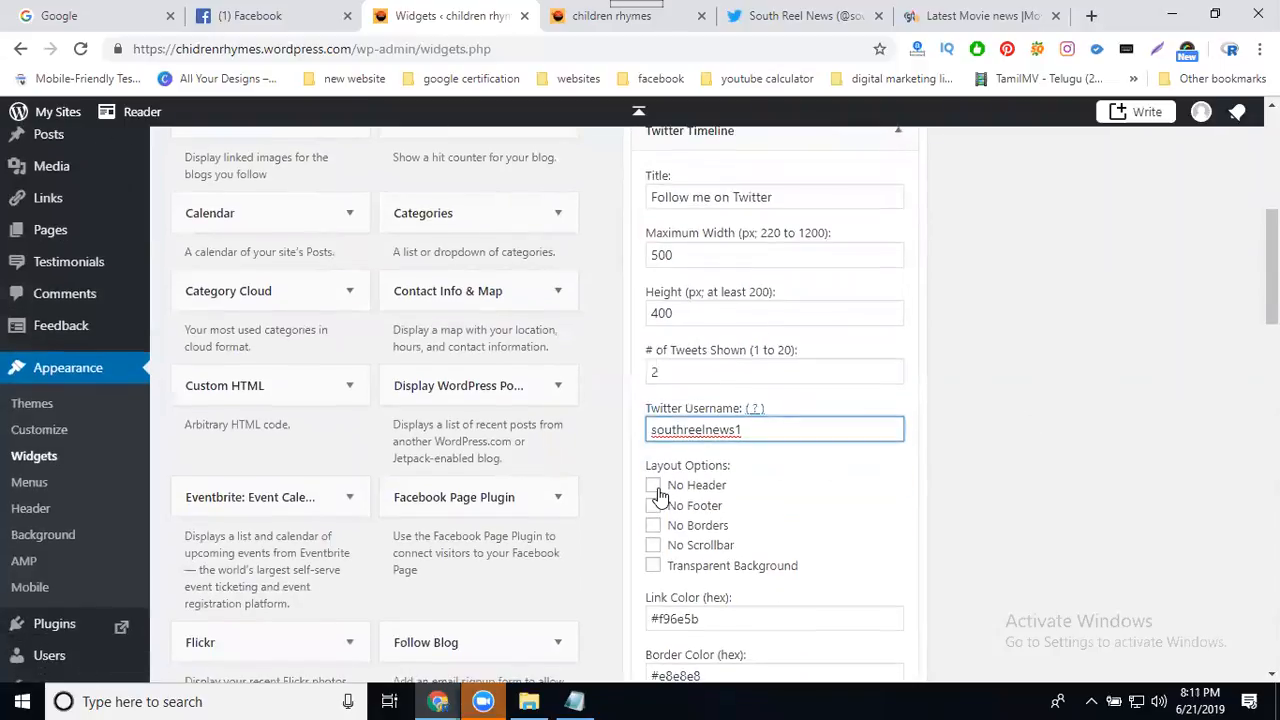
pyautogui.click(651, 568)
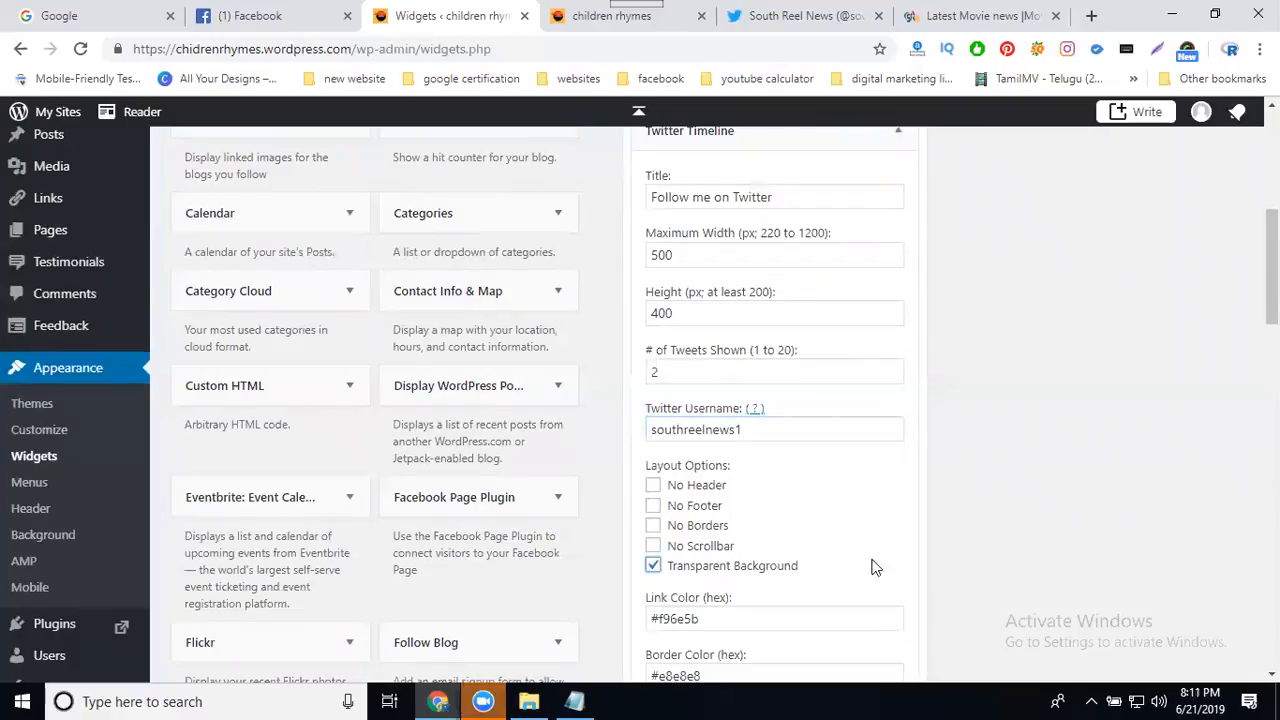
pyautogui.scroll(-2, 1089, 504)
pyautogui.click(881, 588)
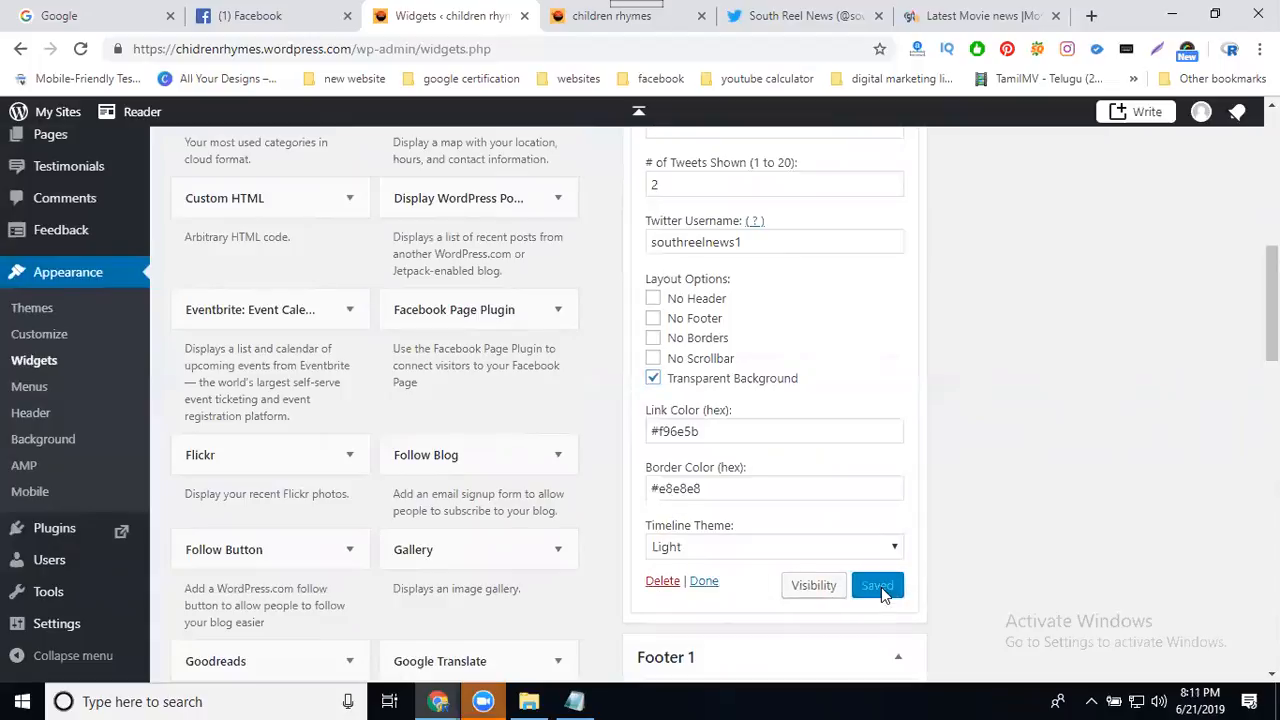
pyautogui.click(703, 582)
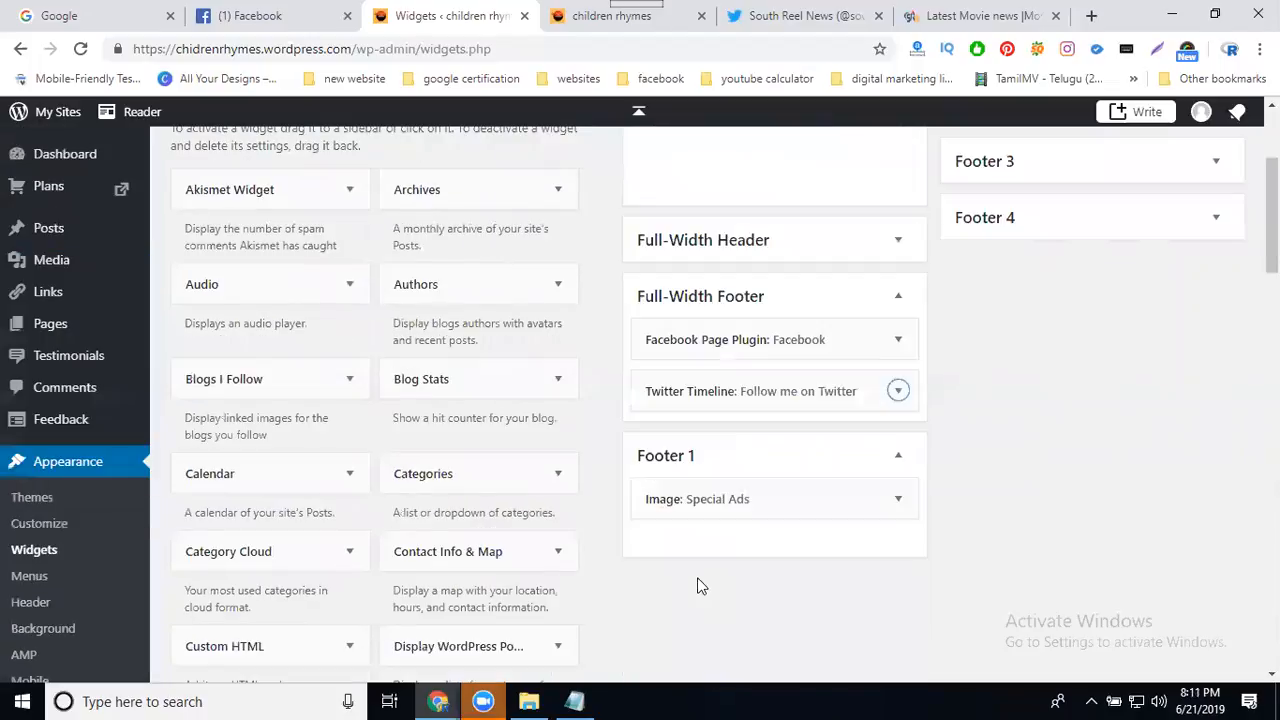
pyautogui.click(580, 22)
pyautogui.click(81, 49)
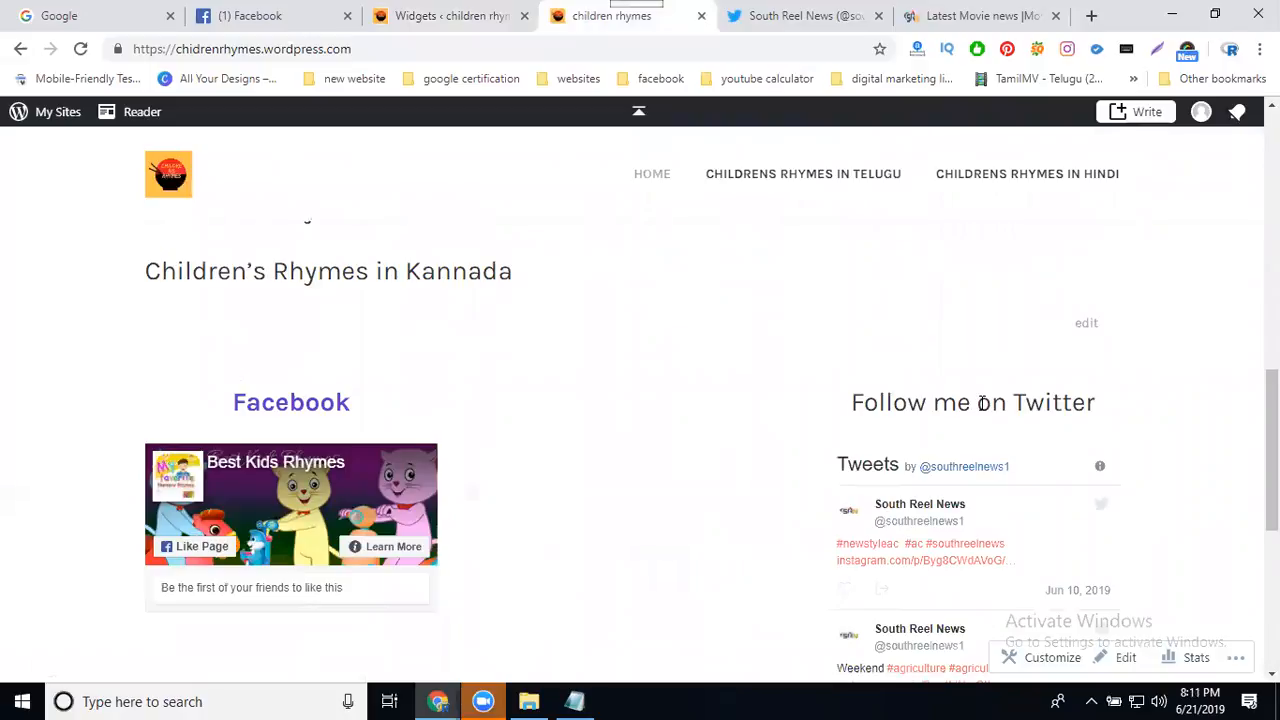
pyautogui.scroll(-1, 983, 403)
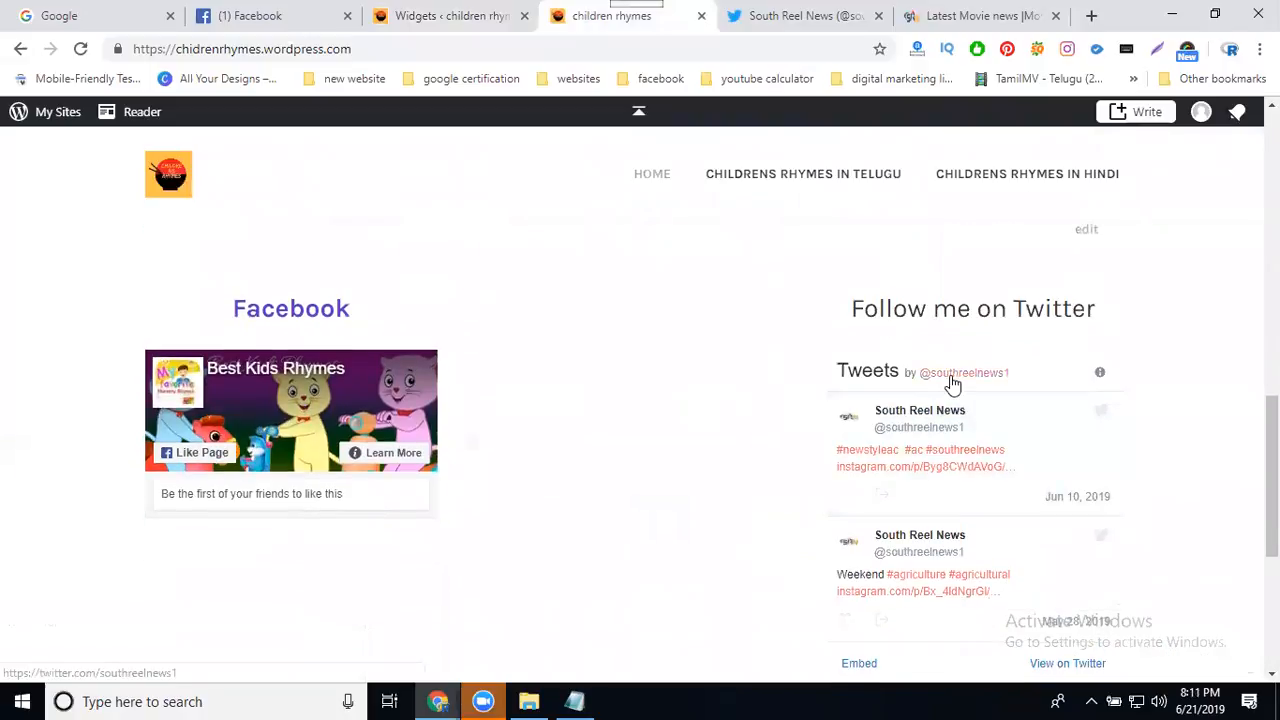
pyautogui.click(952, 384)
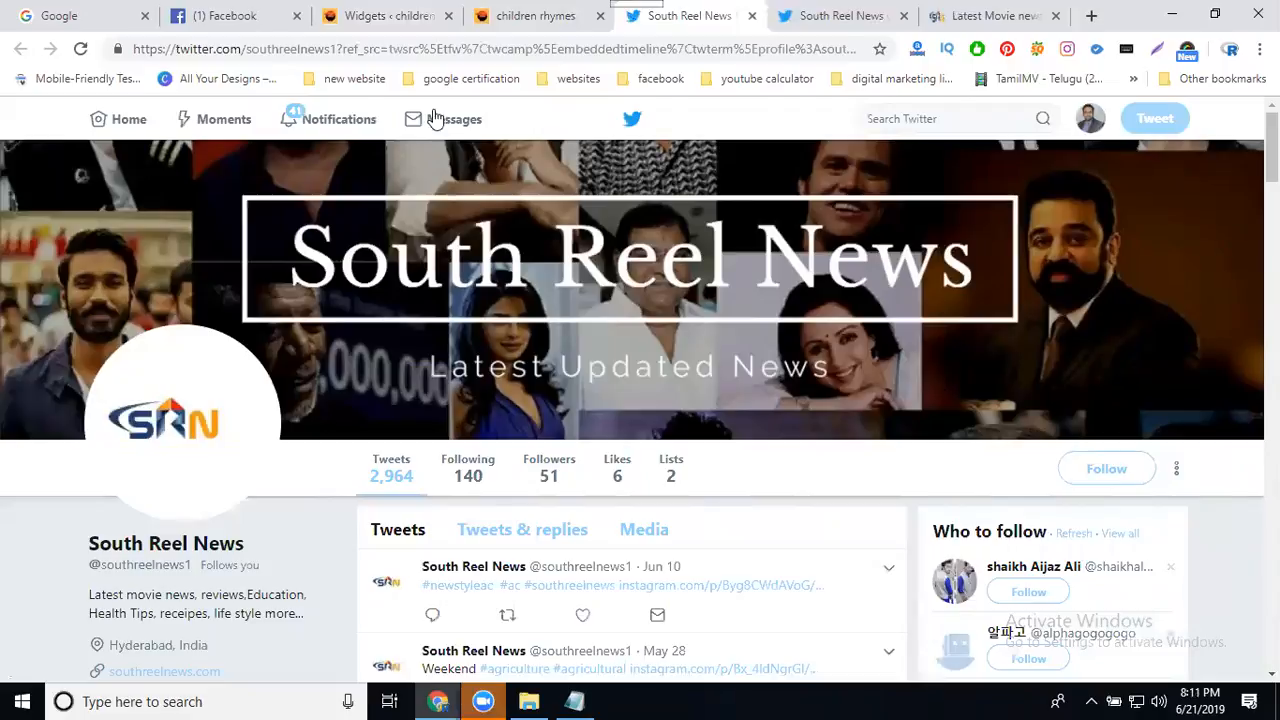
# Step: Return to the site's admin page and open the Footer 1 widget area in the theme customizer
pyautogui.click(347, 27)
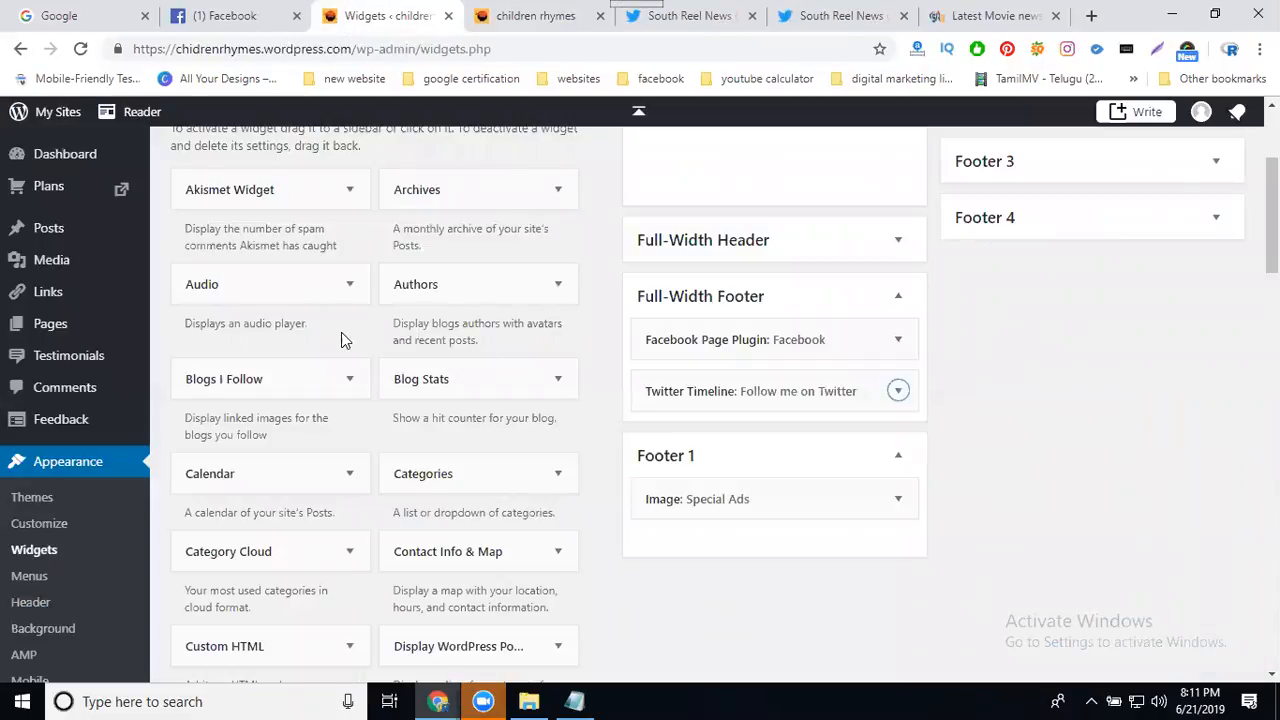
pyautogui.click(50, 530)
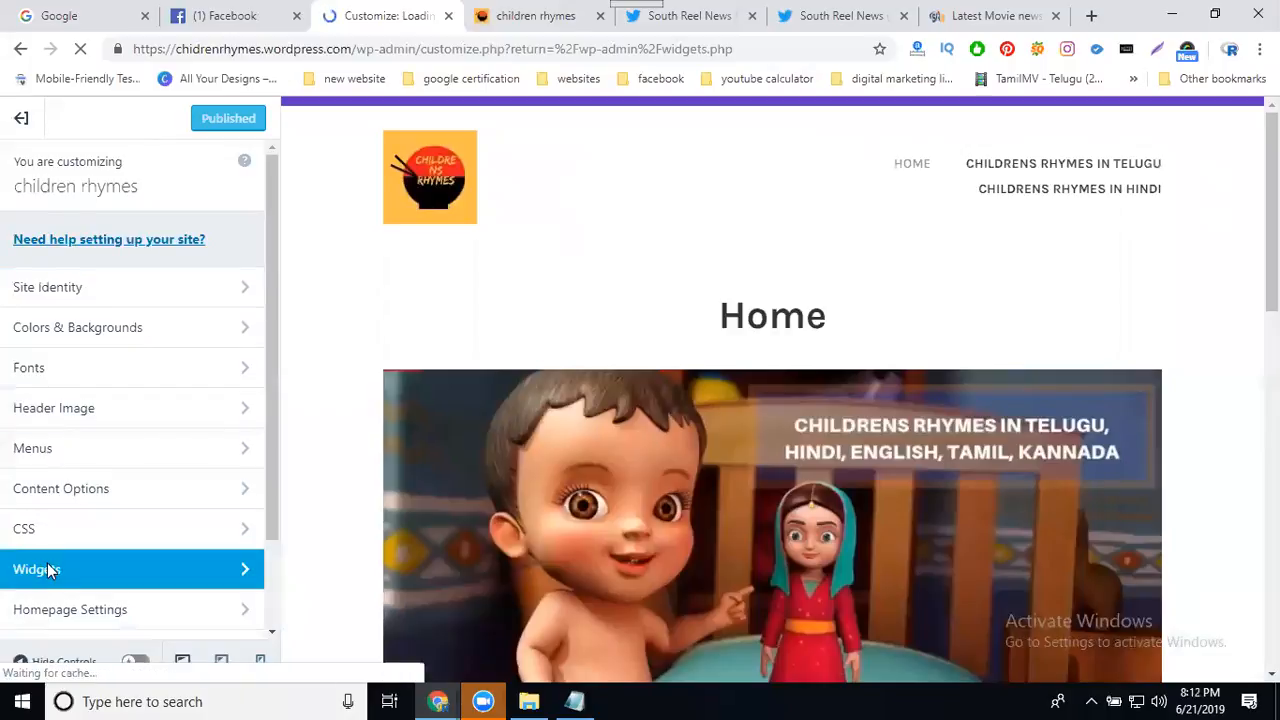
pyautogui.click(48, 568)
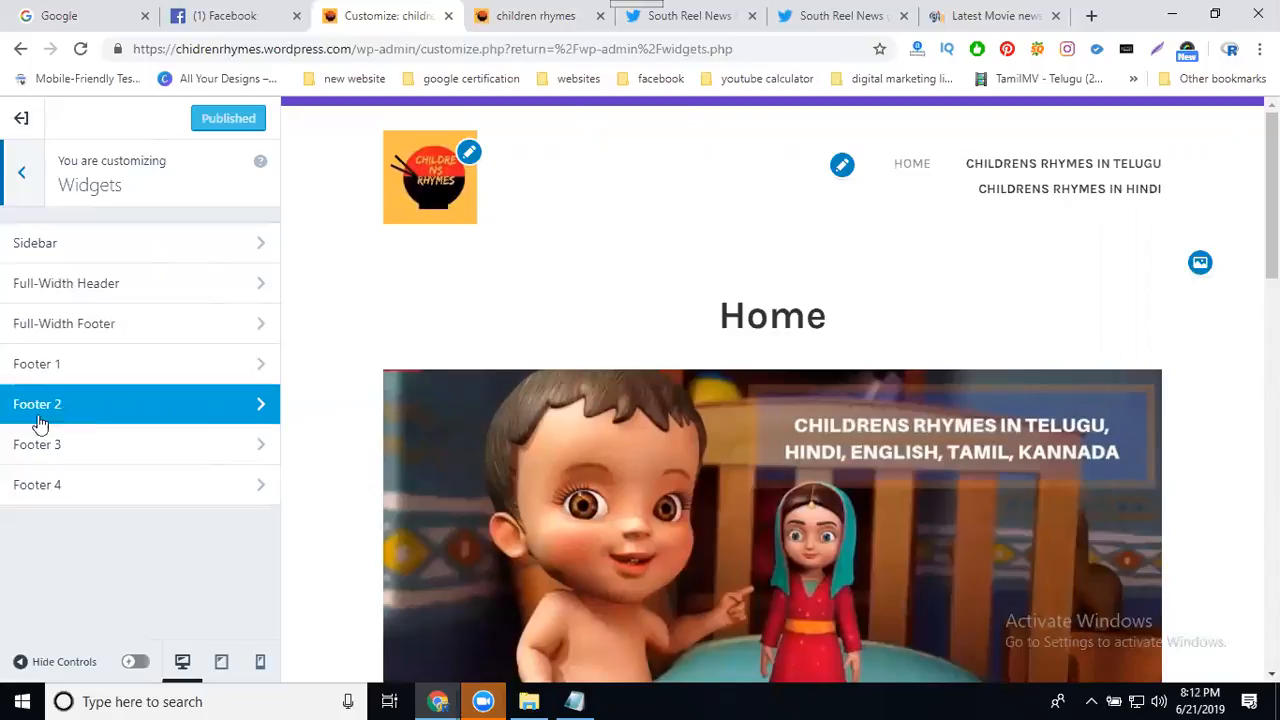
pyautogui.click(65, 366)
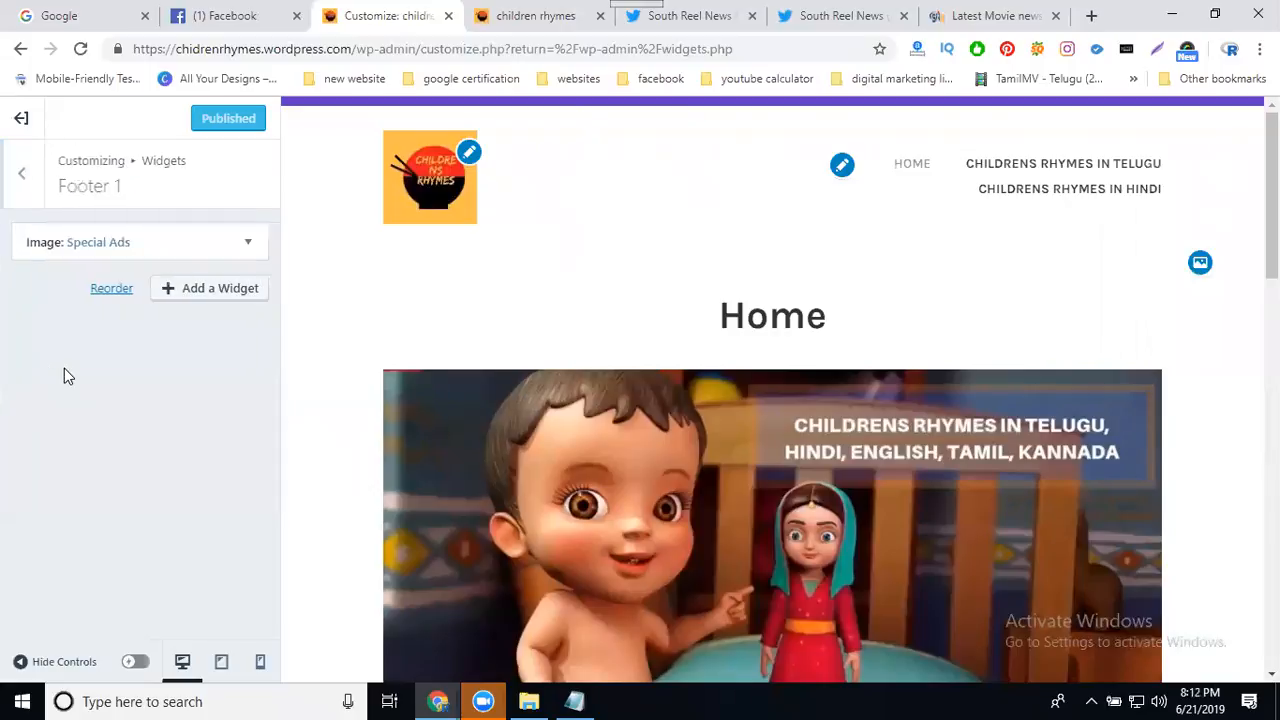
# Step: Add a Twitter Timeline widget to the Footer 1 area
pyautogui.click(213, 290)
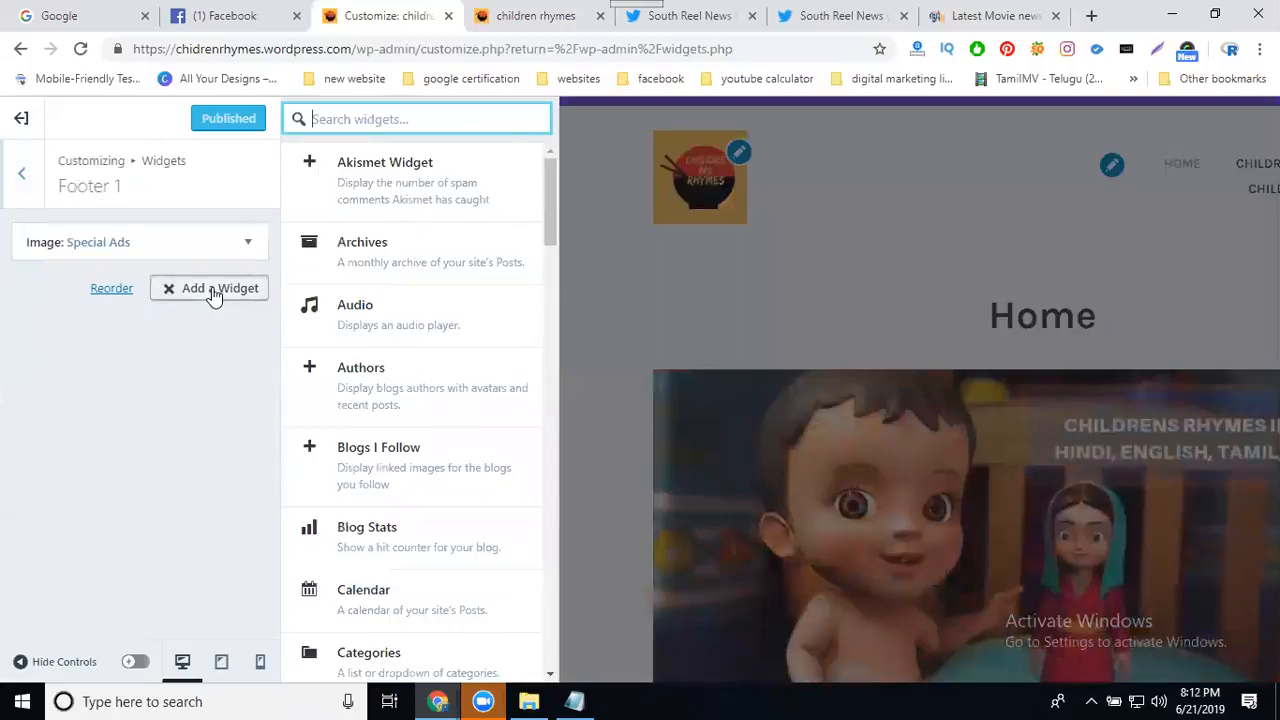
pyautogui.scroll(-5, 410, 295)
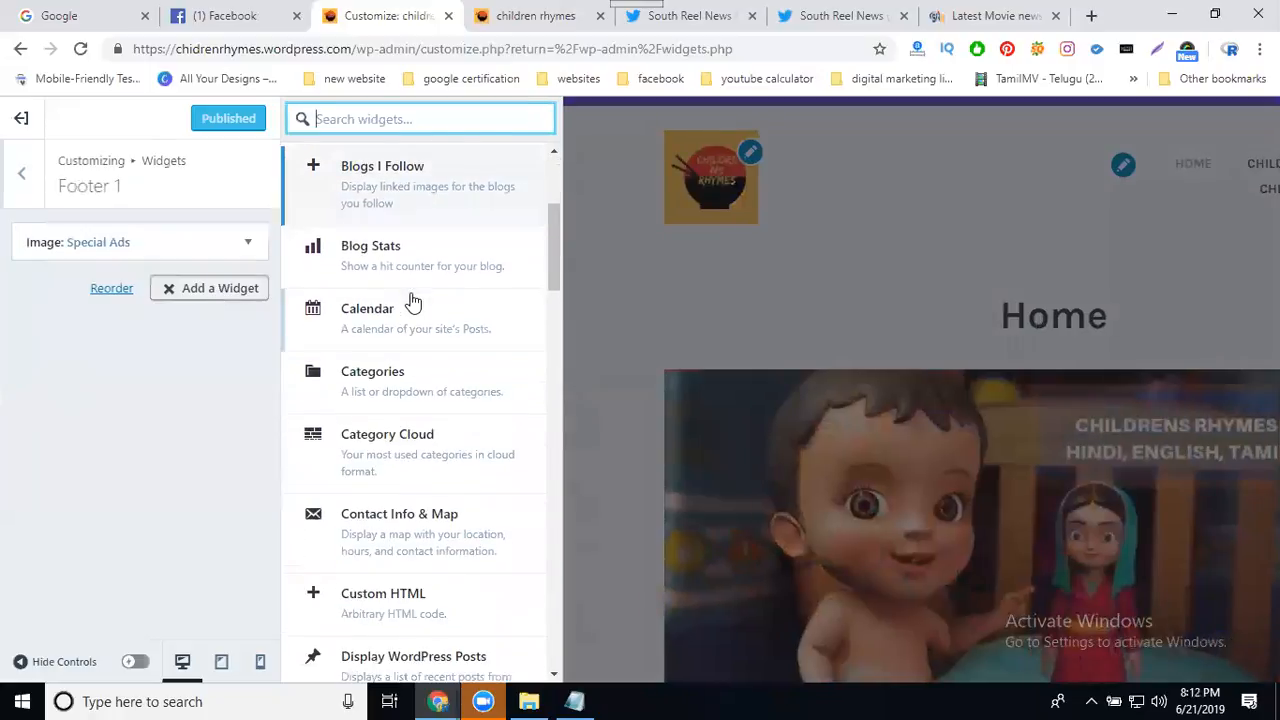
pyautogui.scroll(-4, 413, 302)
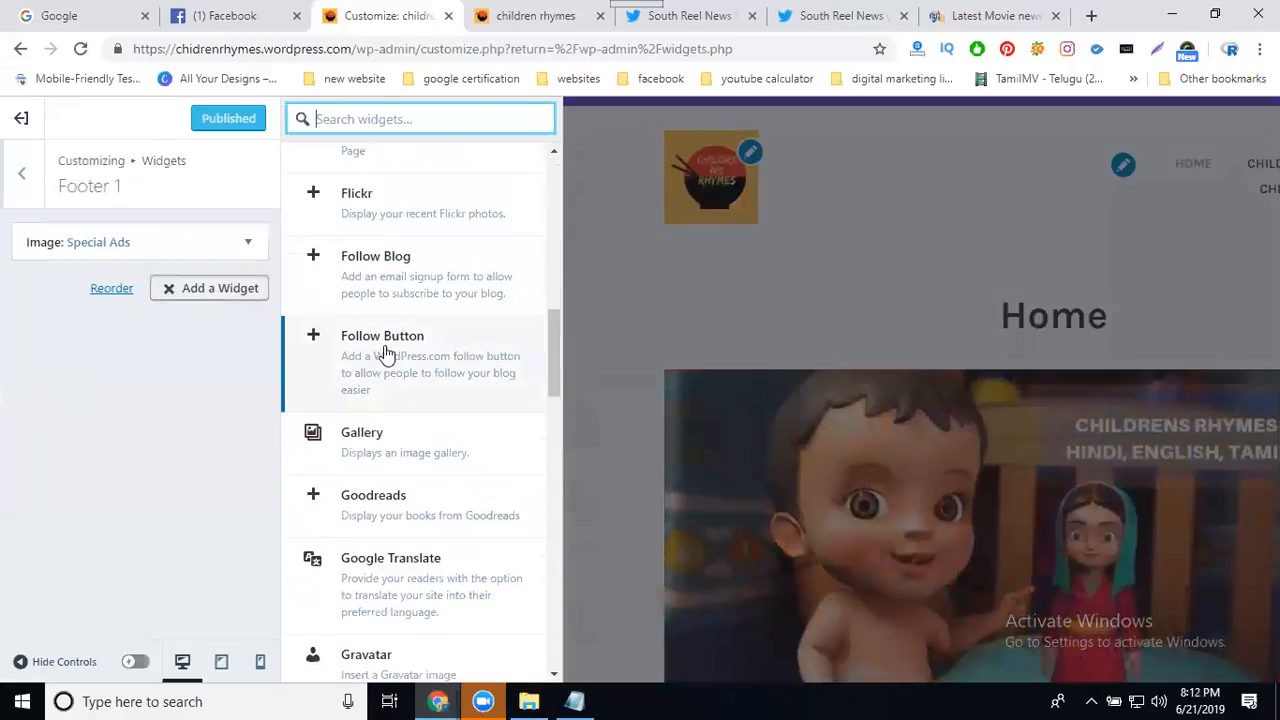
pyautogui.scroll(-6, 378, 366)
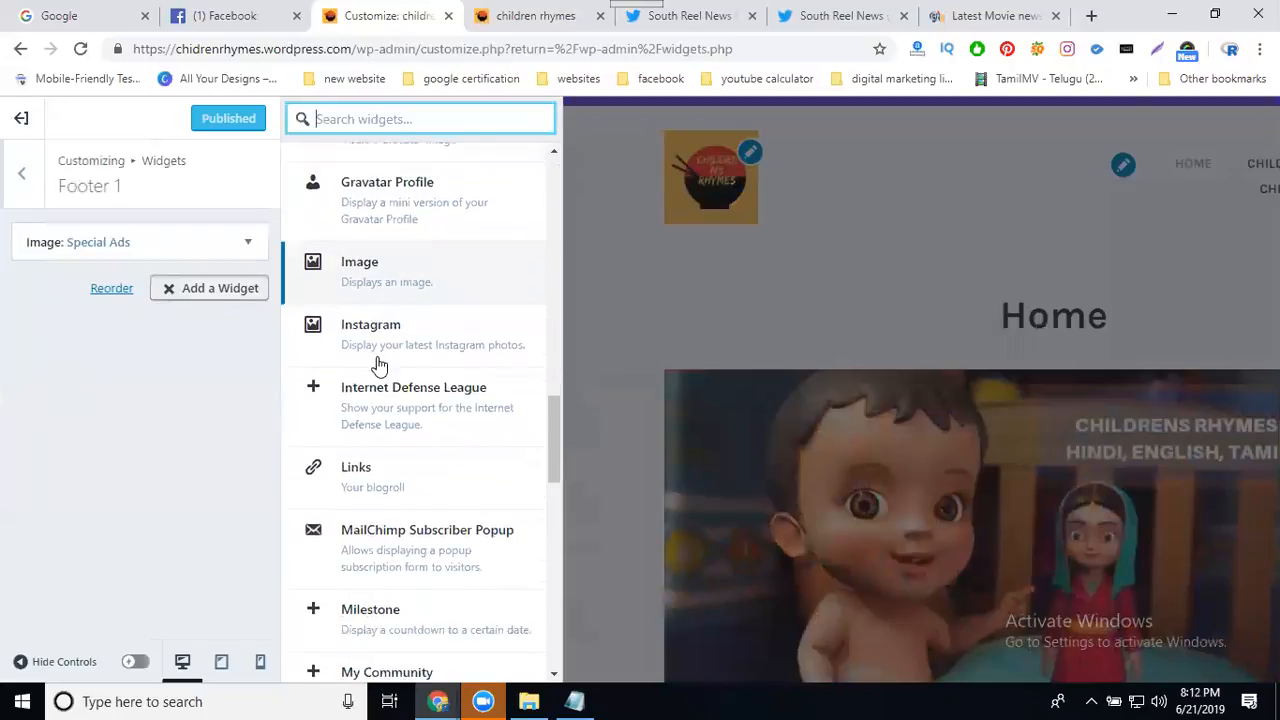
pyautogui.scroll(-6, 375, 365)
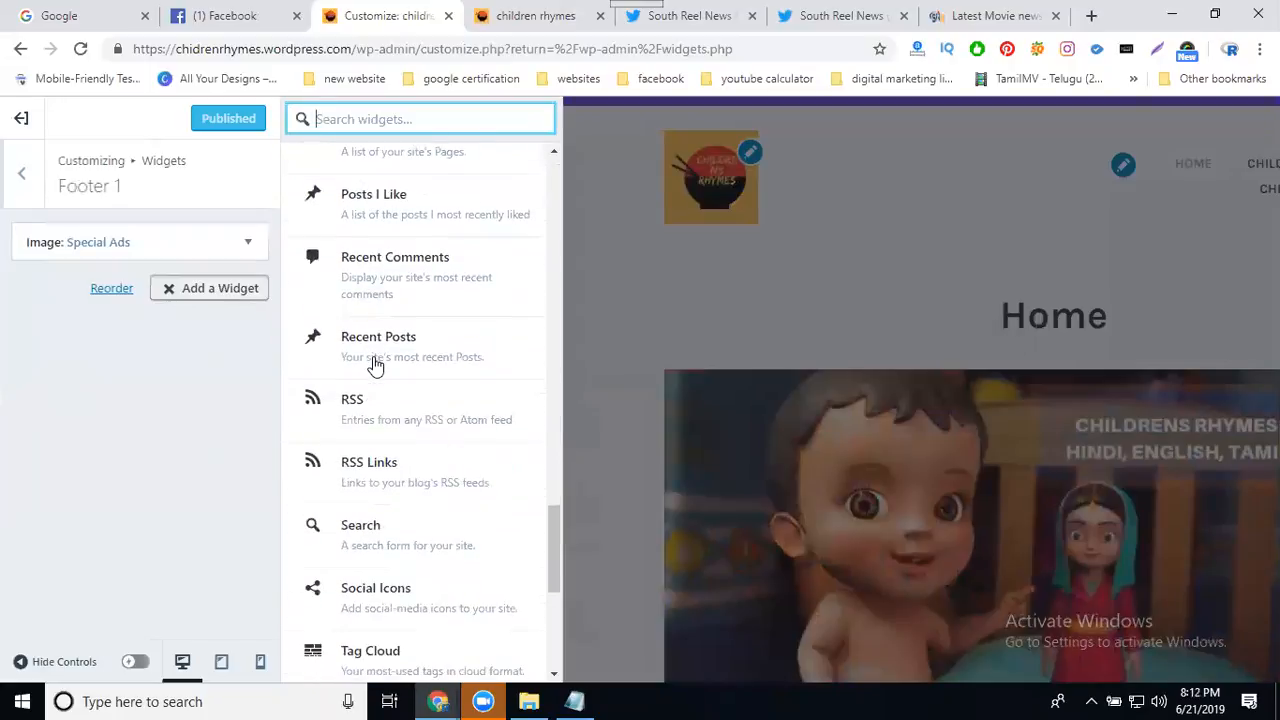
pyautogui.scroll(-6, 375, 365)
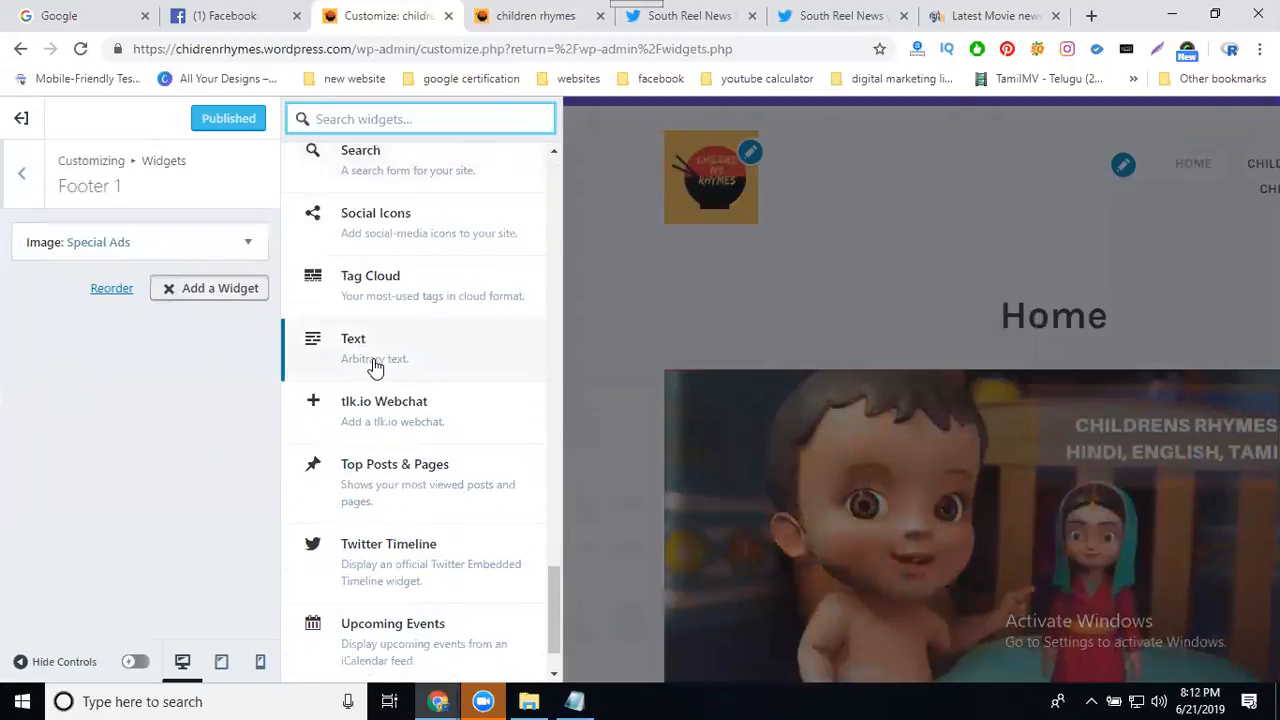
pyautogui.scroll(-1, 375, 365)
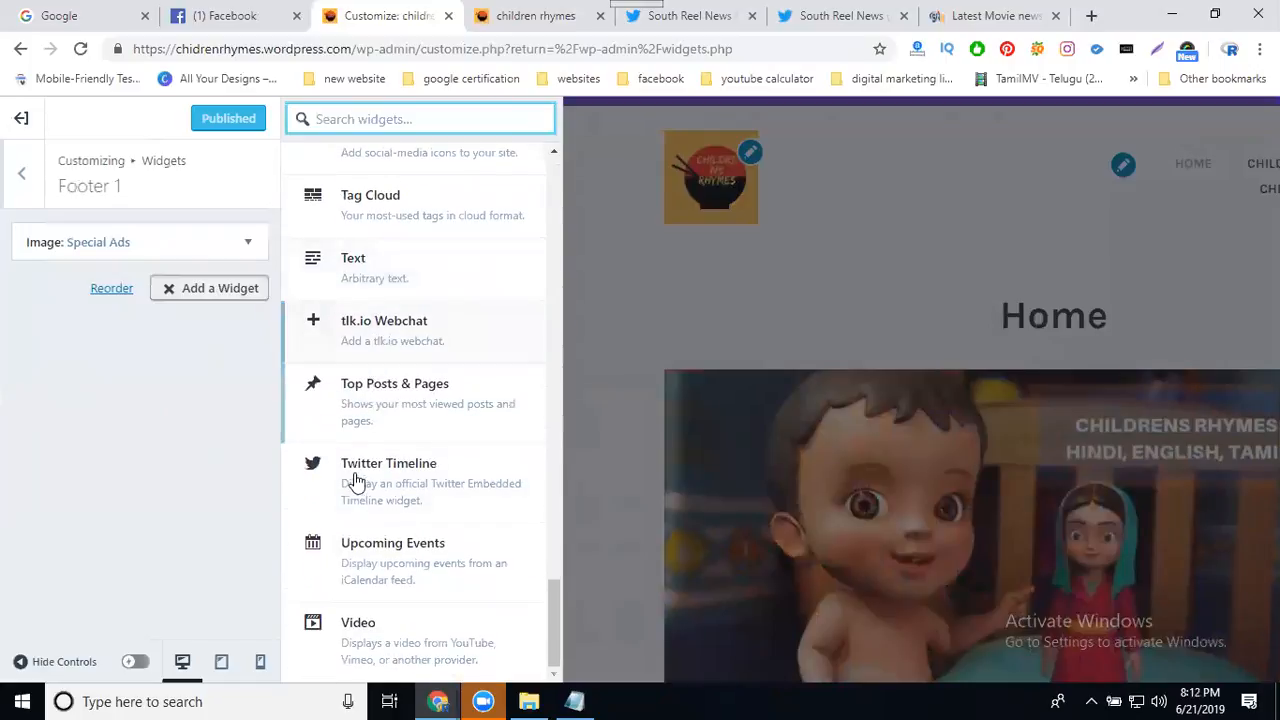
pyautogui.click(405, 488)
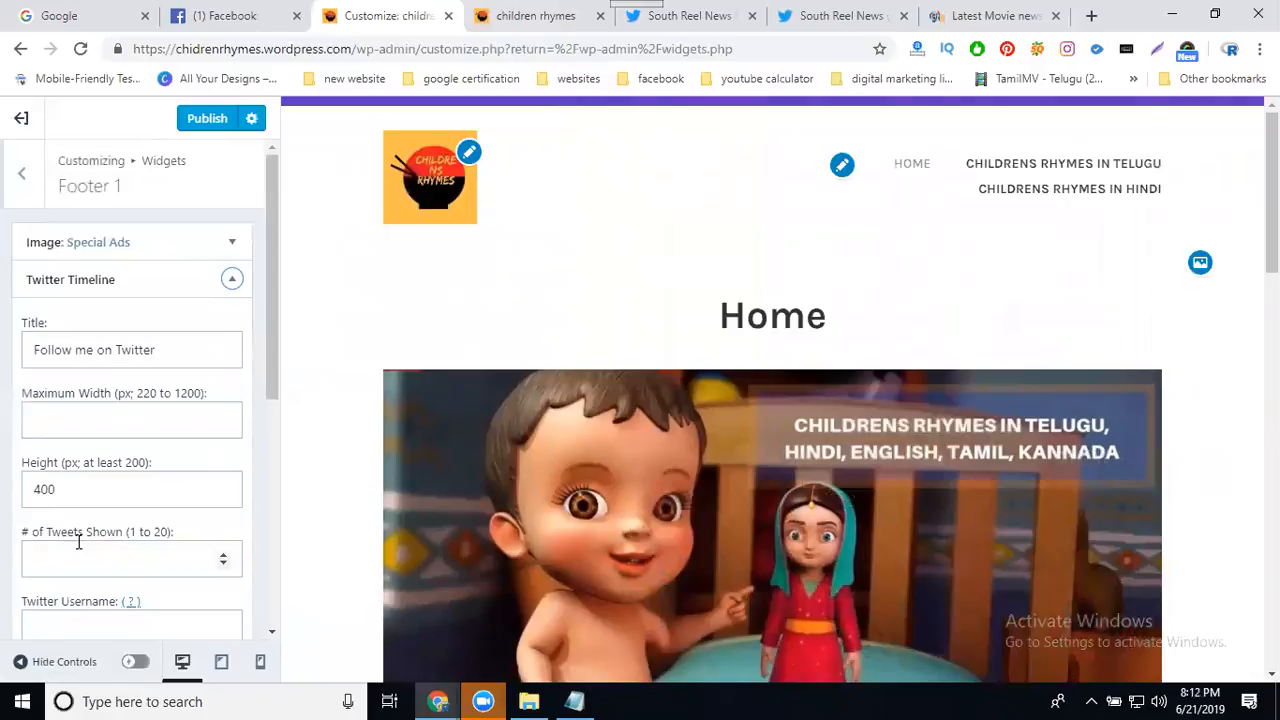
# Step: Delete the new Twitter Timeline widget from Footer 1 and publish the change
pyautogui.scroll(-5, 78, 541)
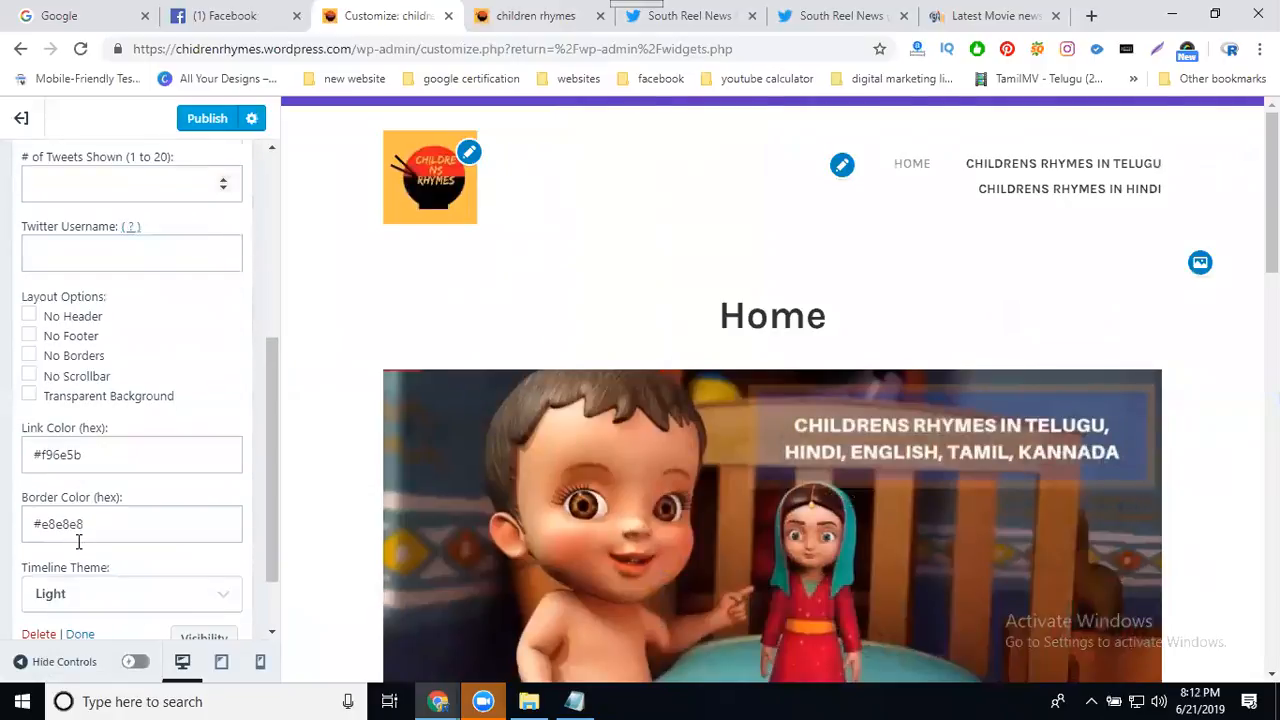
pyautogui.click(40, 551)
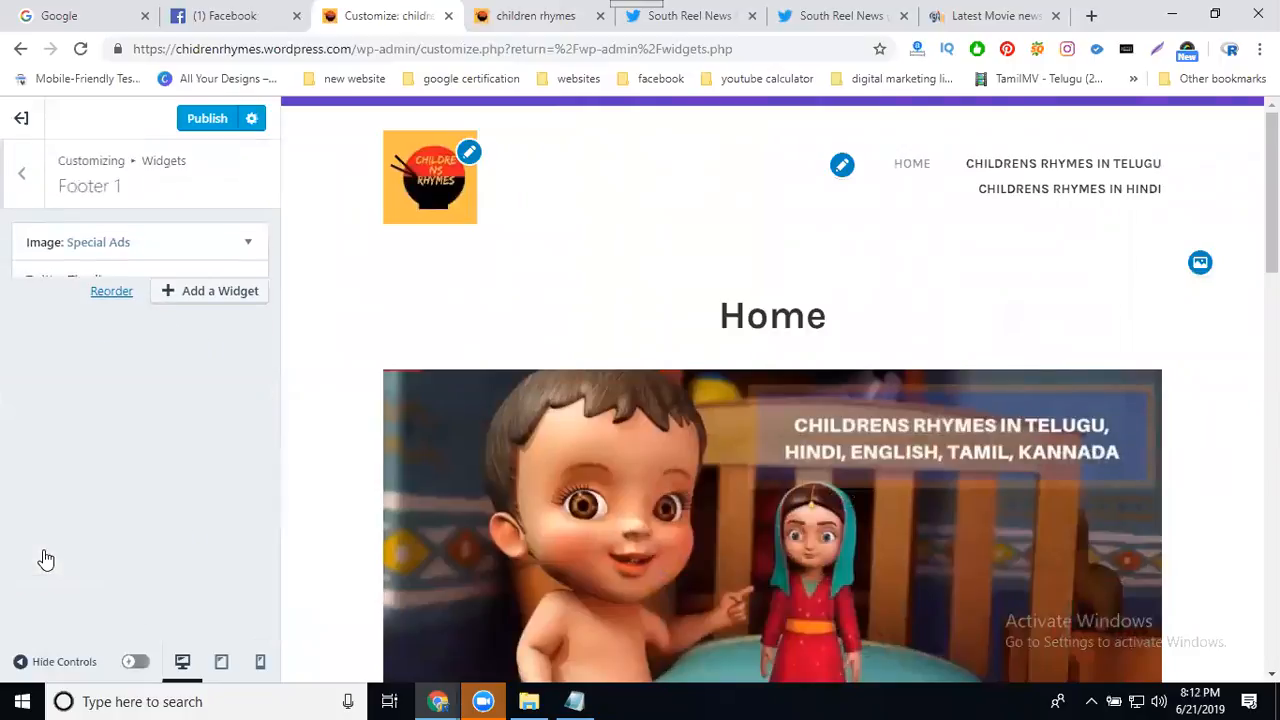
pyautogui.click(206, 118)
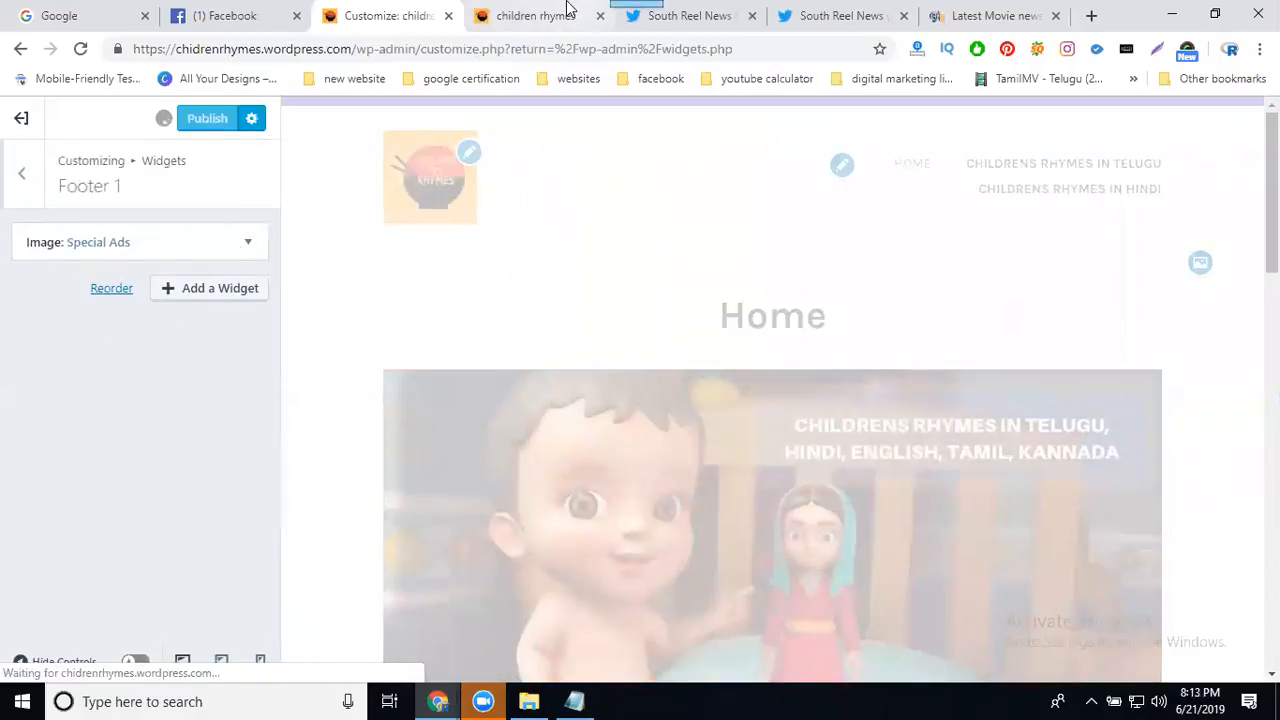
# Step: Check the Facebook and Twitter widgets in the live children rhymes site's footer and return to the customizer
pyautogui.click(530, 15)
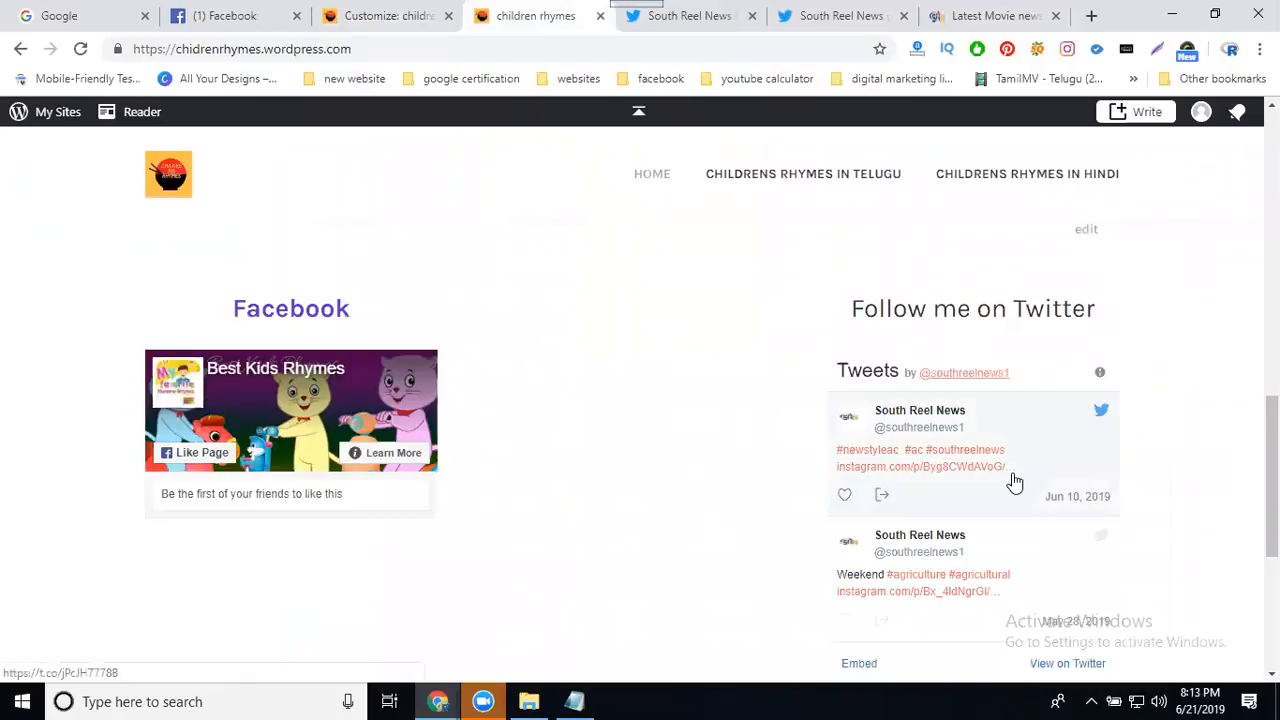
pyautogui.scroll(-1, 1011, 480)
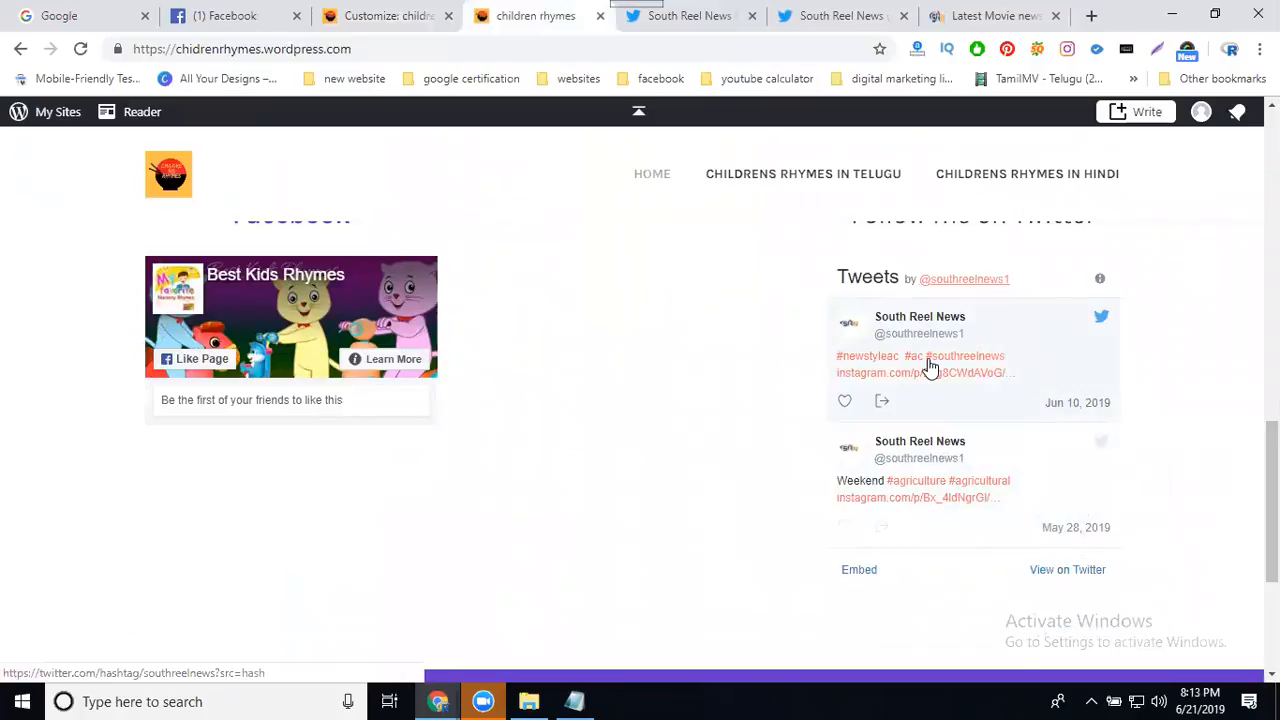
pyautogui.click(349, 18)
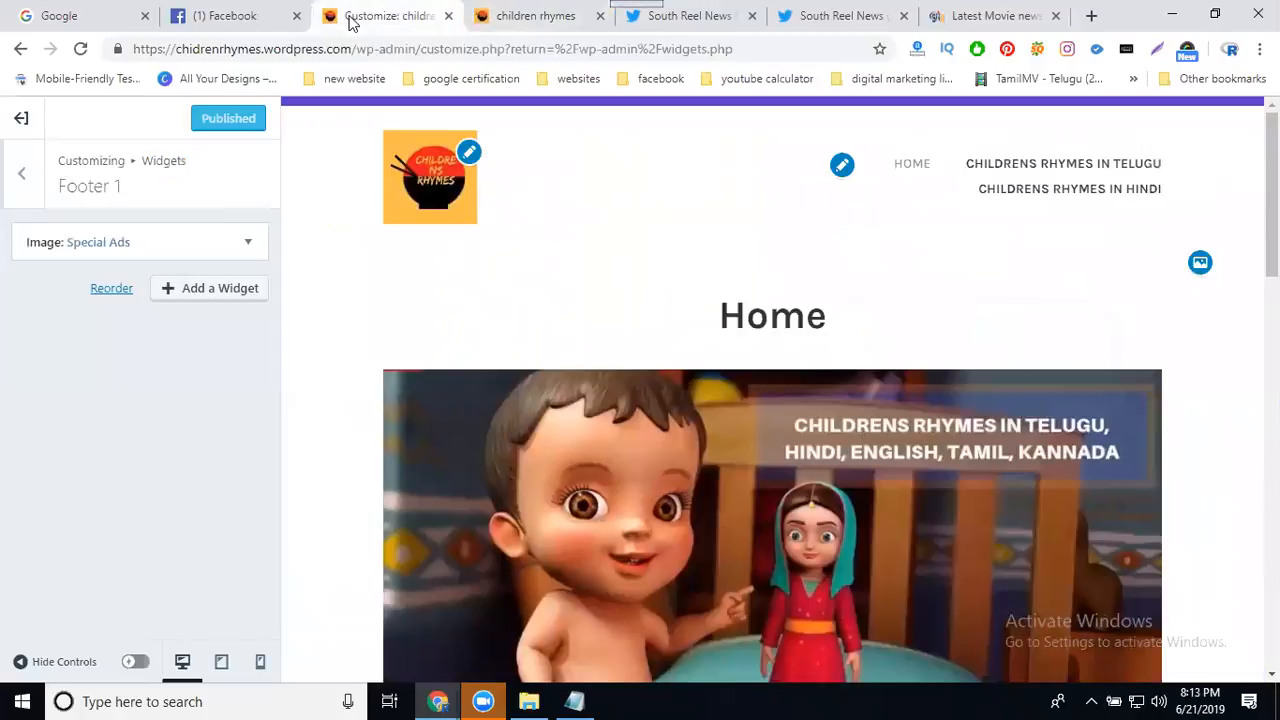
# Step: Leave the customizer and open the settings of the Twitter Timeline widget in the Full-Width Footer area of the Widgets admin page
pyautogui.click(19, 122)
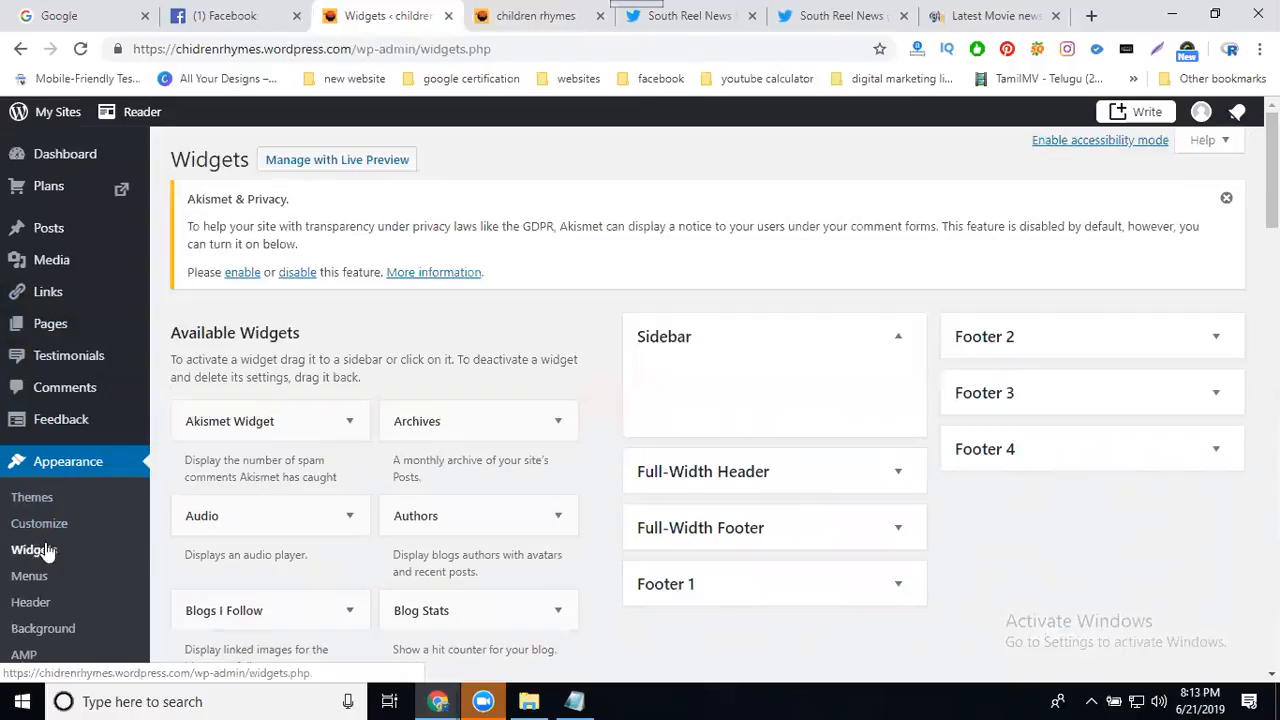
pyautogui.scroll(-2, 748, 531)
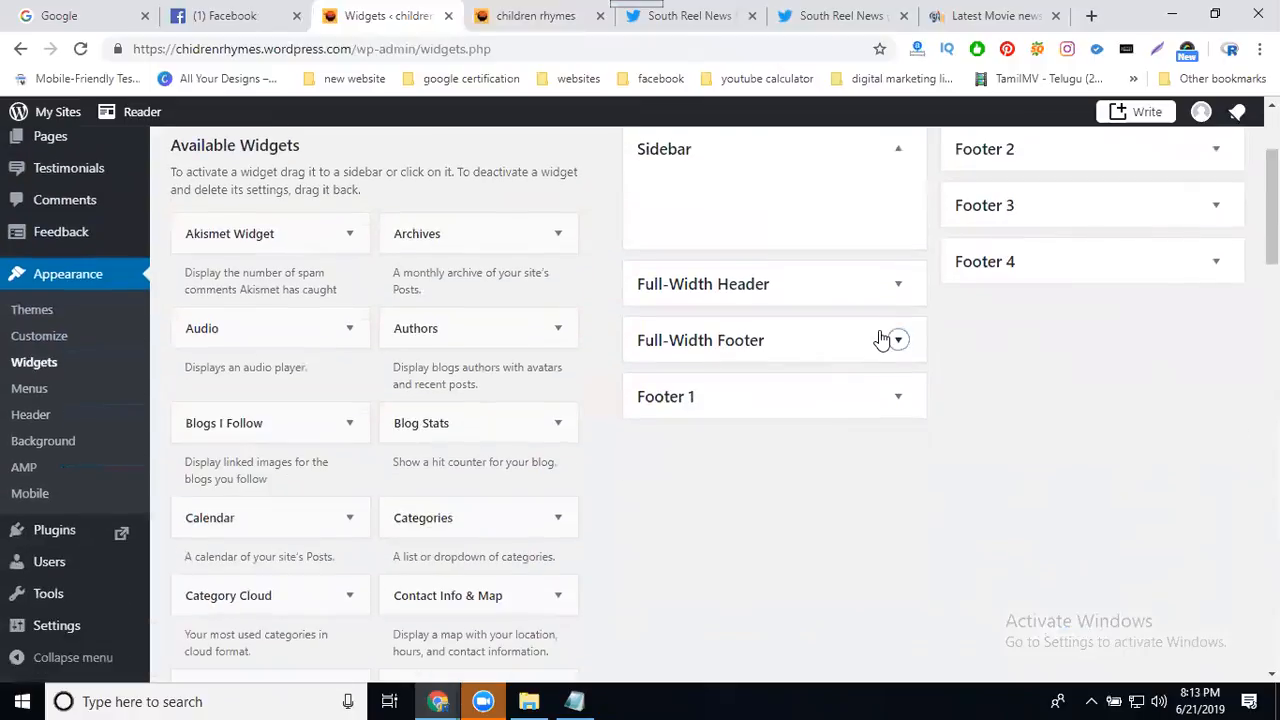
pyautogui.click(882, 340)
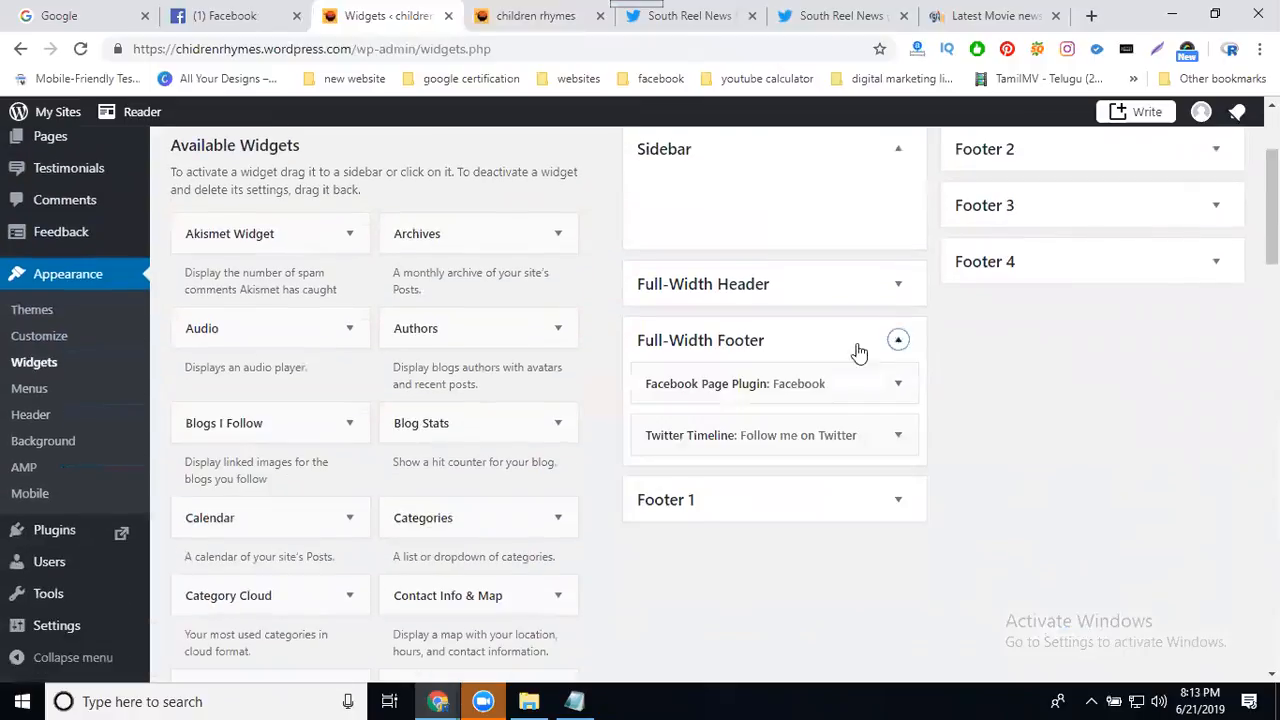
pyautogui.click(896, 437)
pyautogui.scroll(-3, 870, 437)
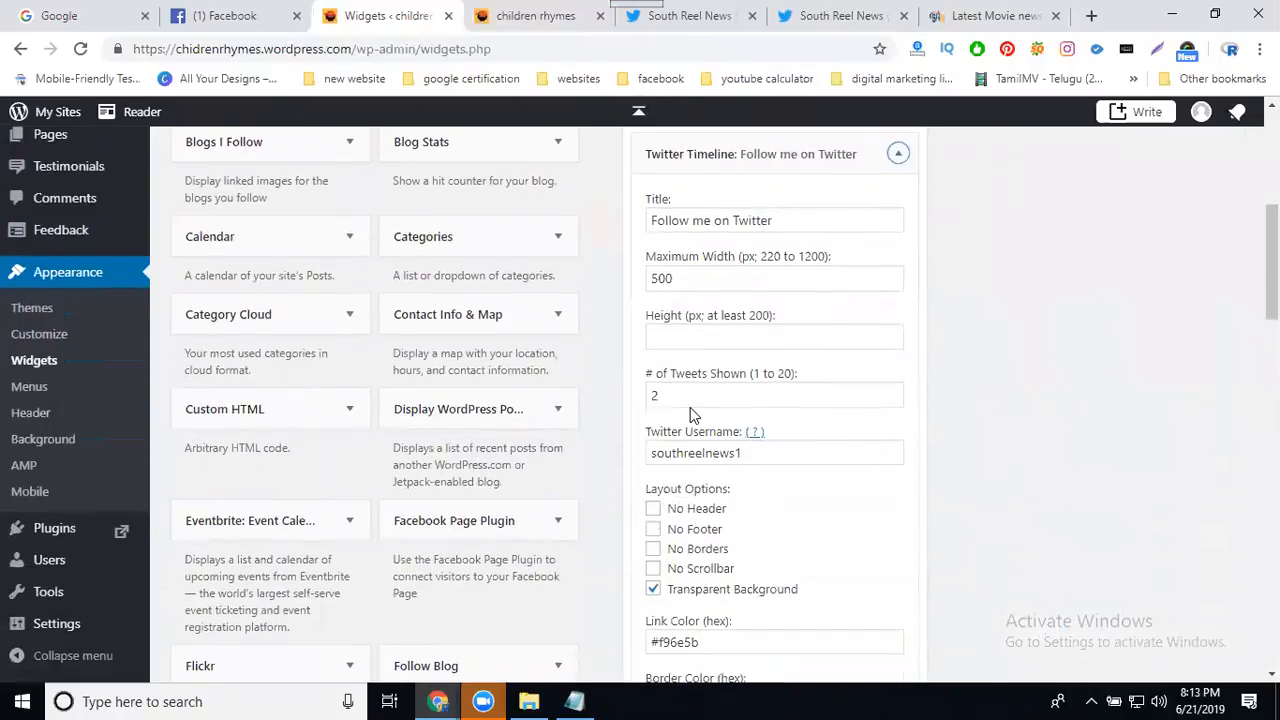
# Step: Set the number of tweets shown to 4, then save and close the Twitter Timeline widget
pyautogui.doubleClick(652, 396)
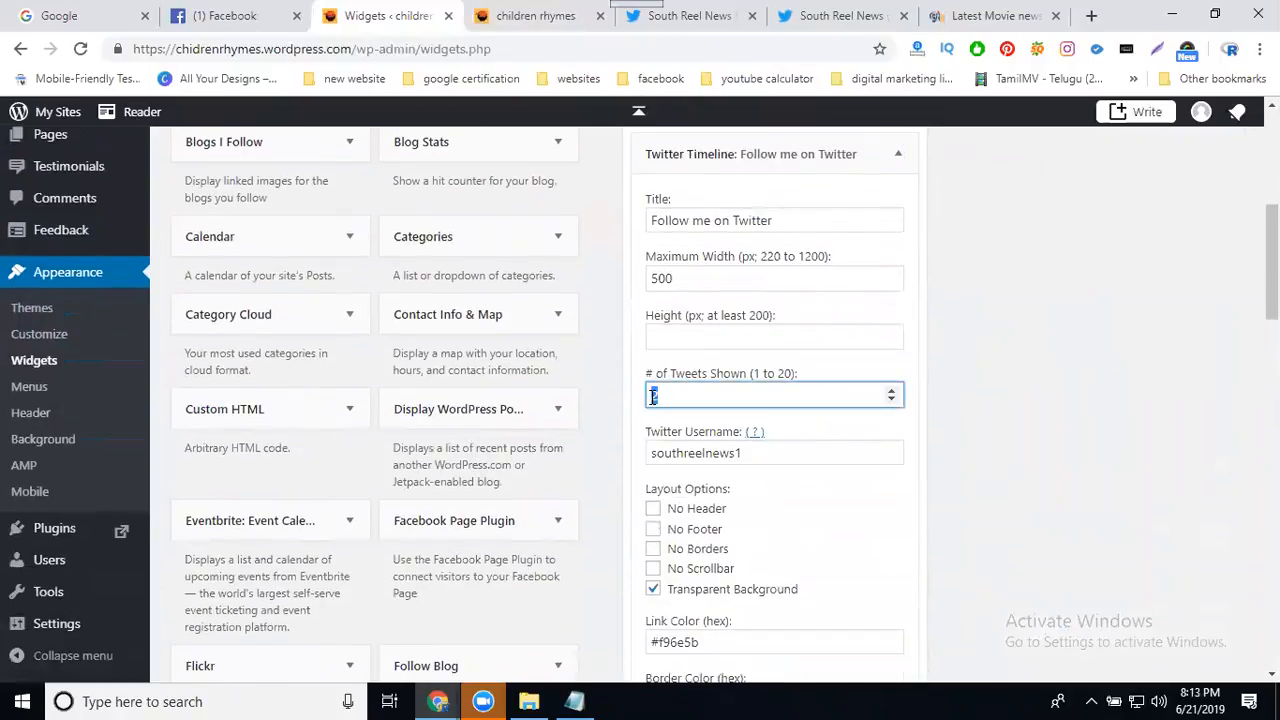
pyautogui.write('4')
pyautogui.scroll(-2, 928, 466)
pyautogui.click(882, 610)
pyautogui.scroll(-2, 1020, 491)
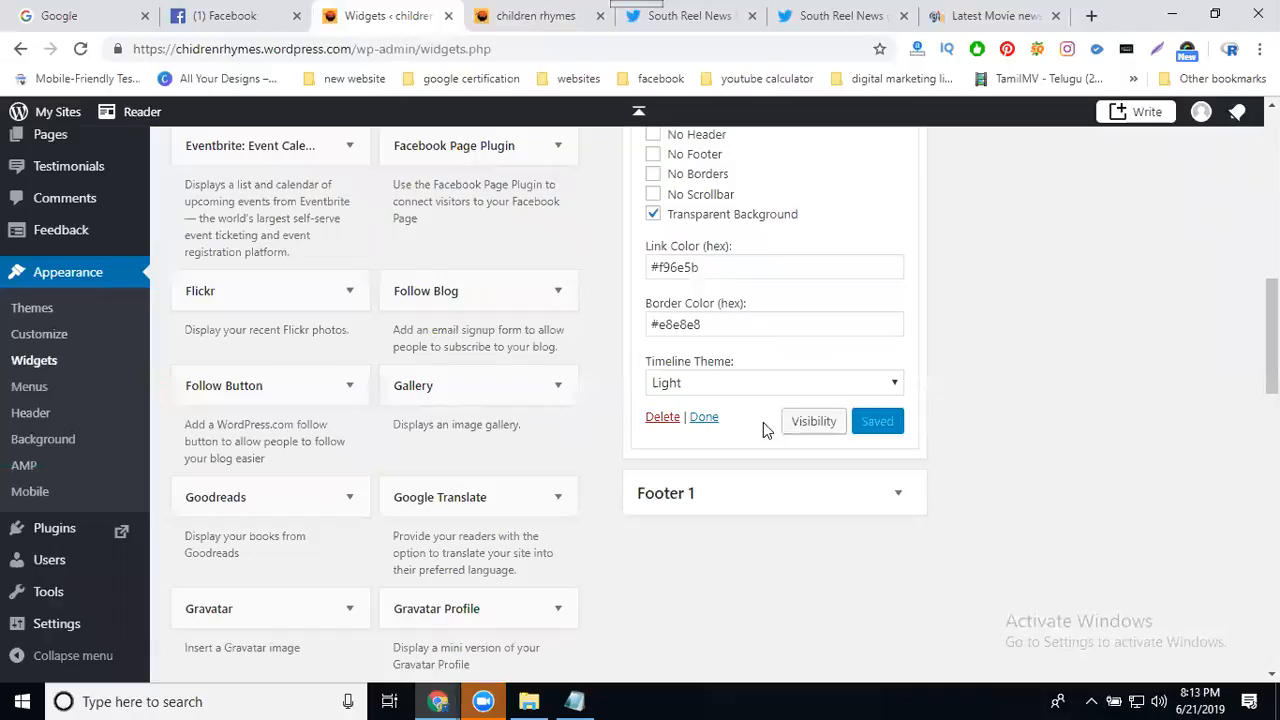
pyautogui.click(704, 418)
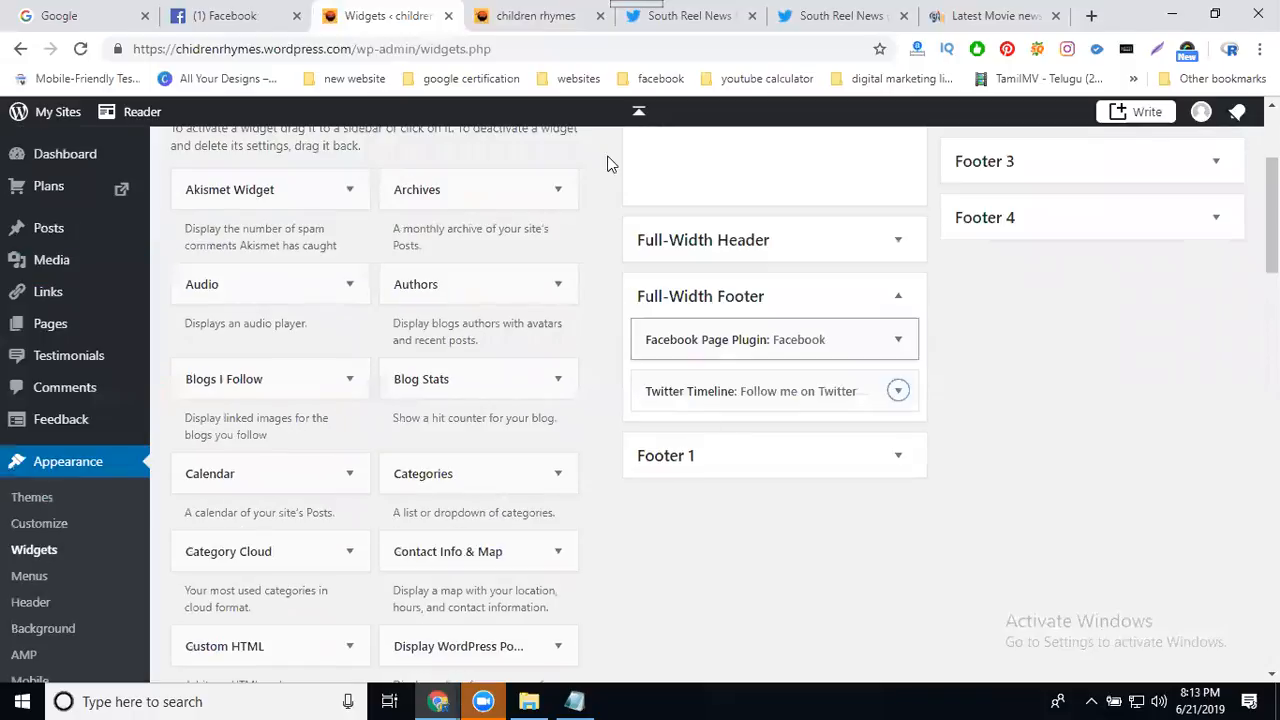
# Step: Reload the live children rhymes site and examine the tweets listed in its footer Twitter timeline
pyautogui.hotkey('ctrl', 'Tab')
pyautogui.click(80, 48)
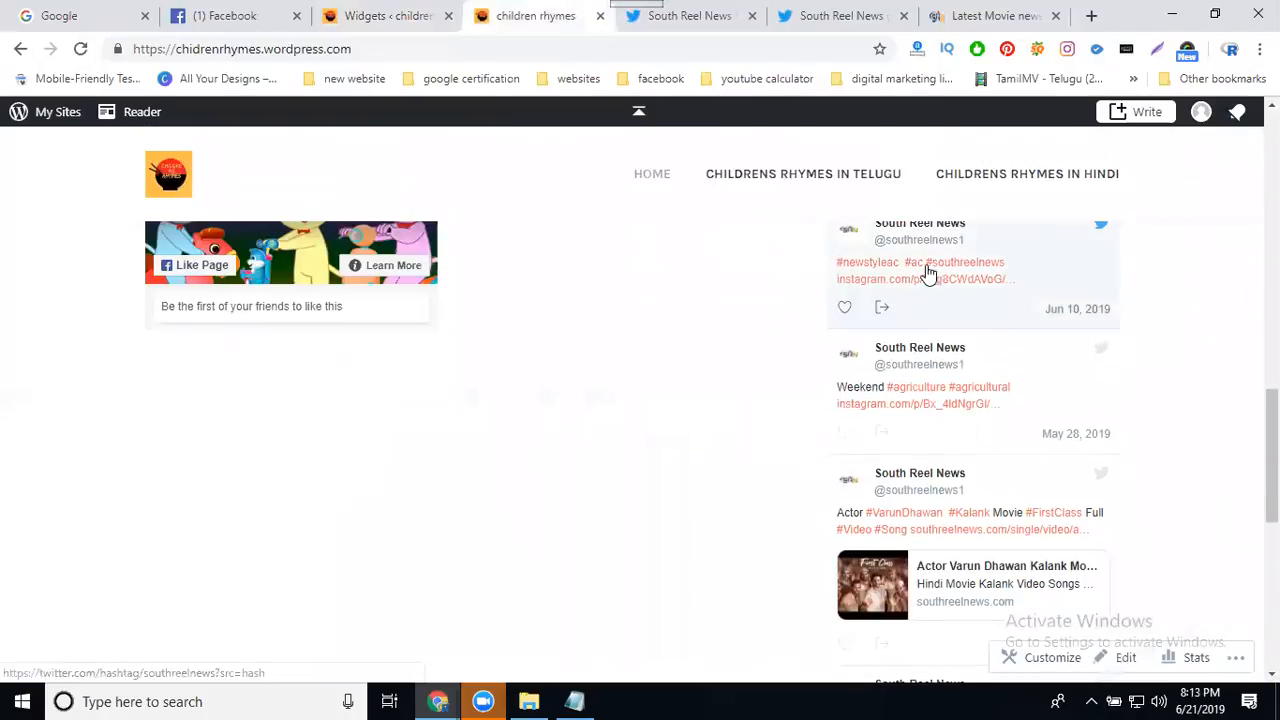
pyautogui.scroll(-1, 915, 447)
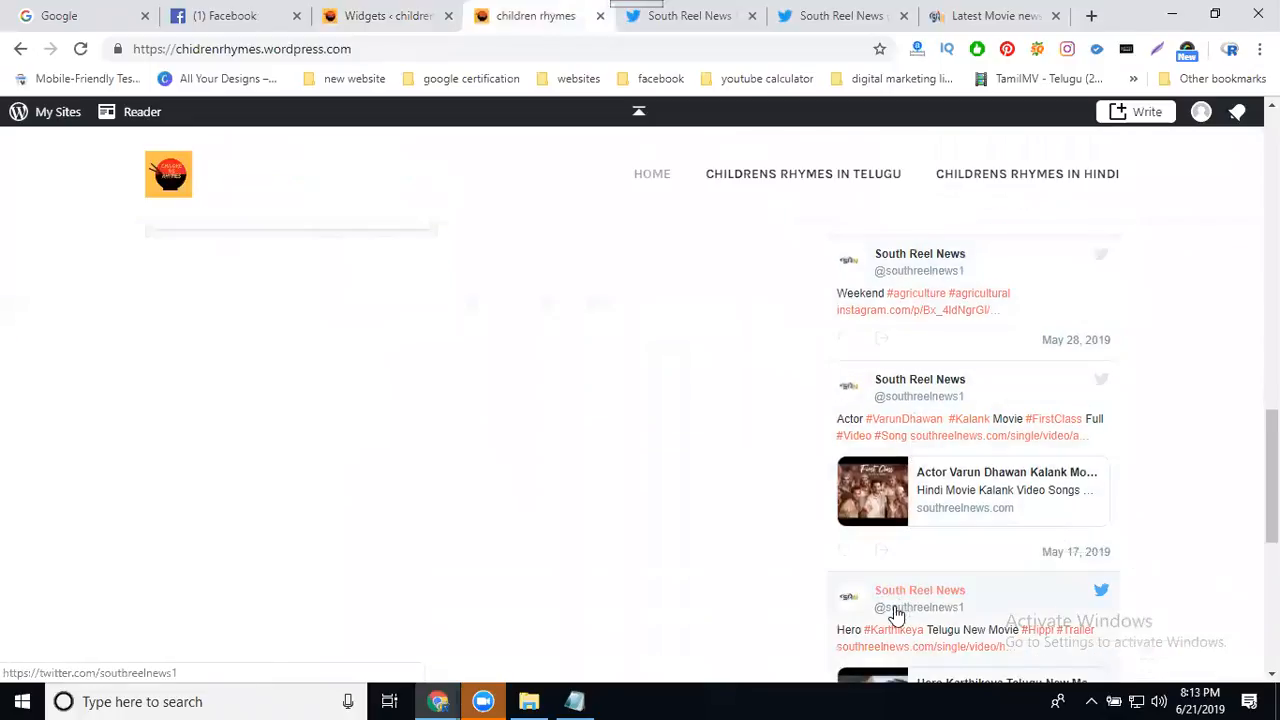
pyautogui.scroll(-1, 894, 605)
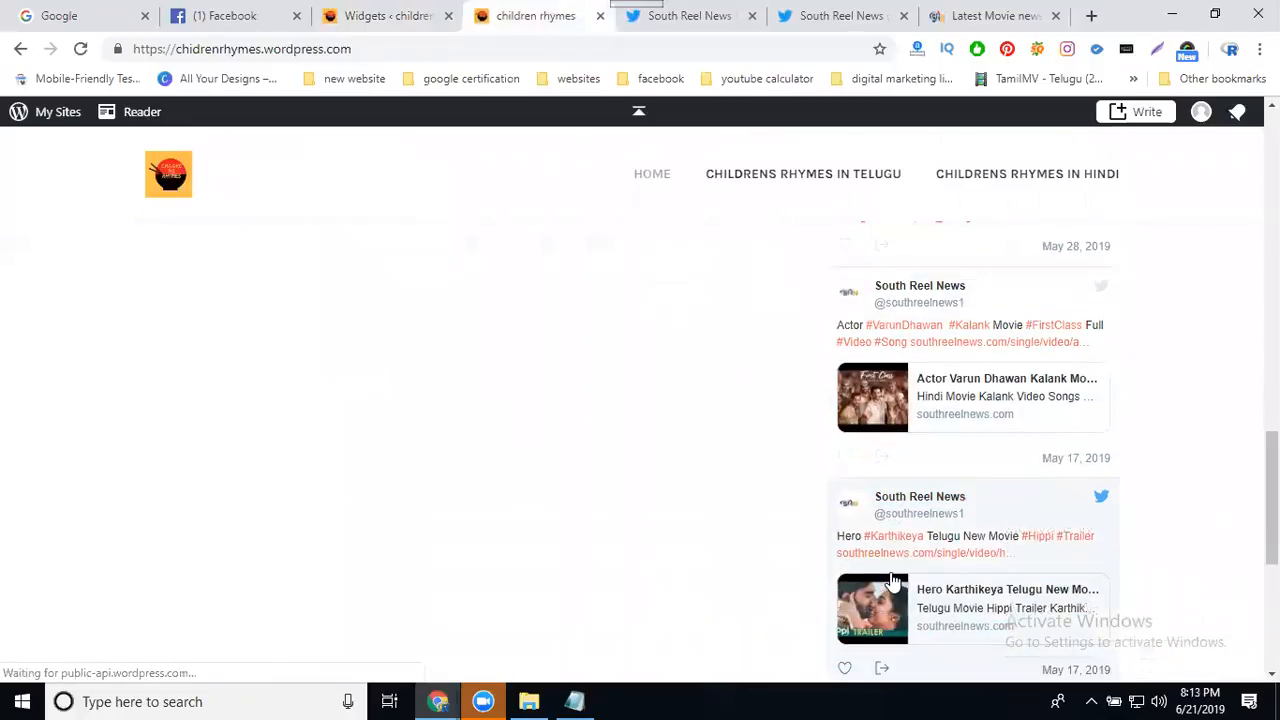